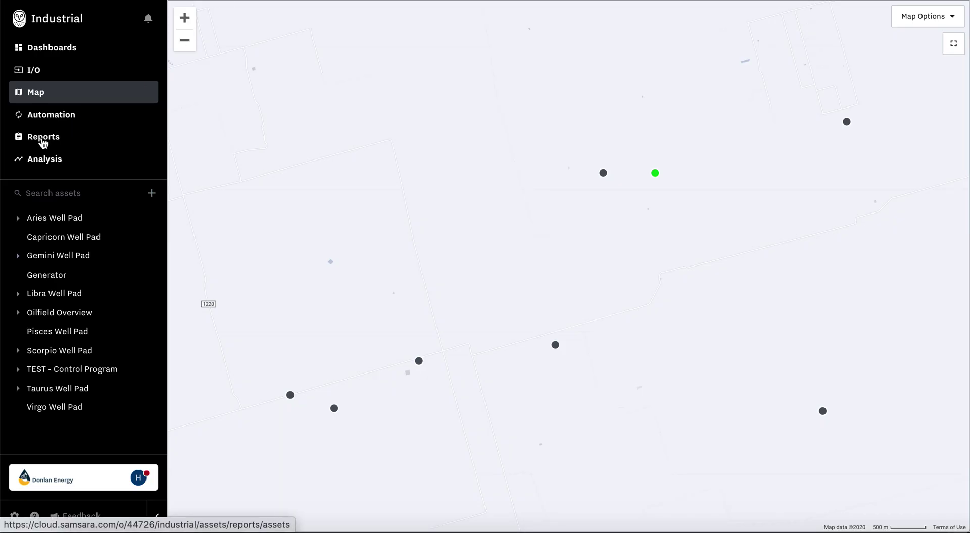
# Open the organization's Alert Contacts settings, view the form for adding a contact, and close it without saving.
pyautogui.click(15, 517)
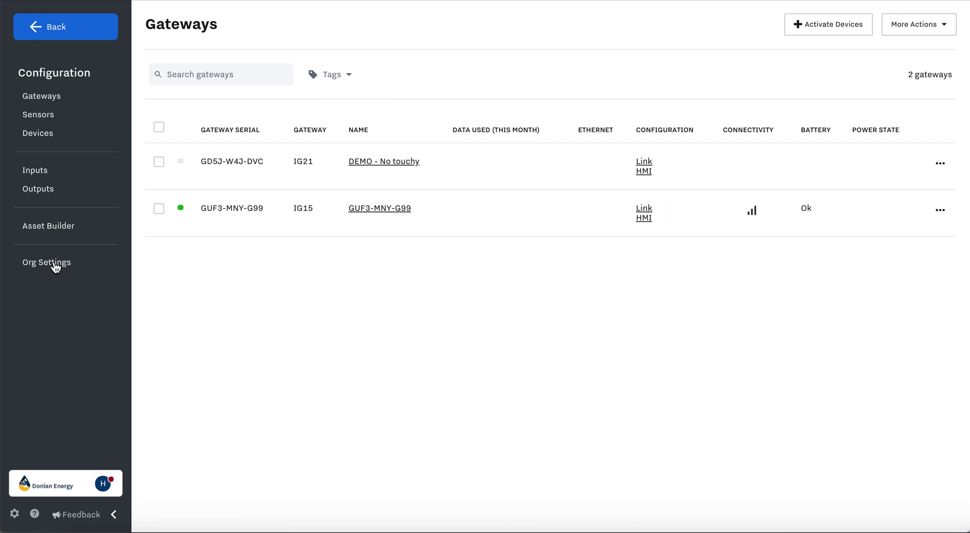
pyautogui.click(54, 263)
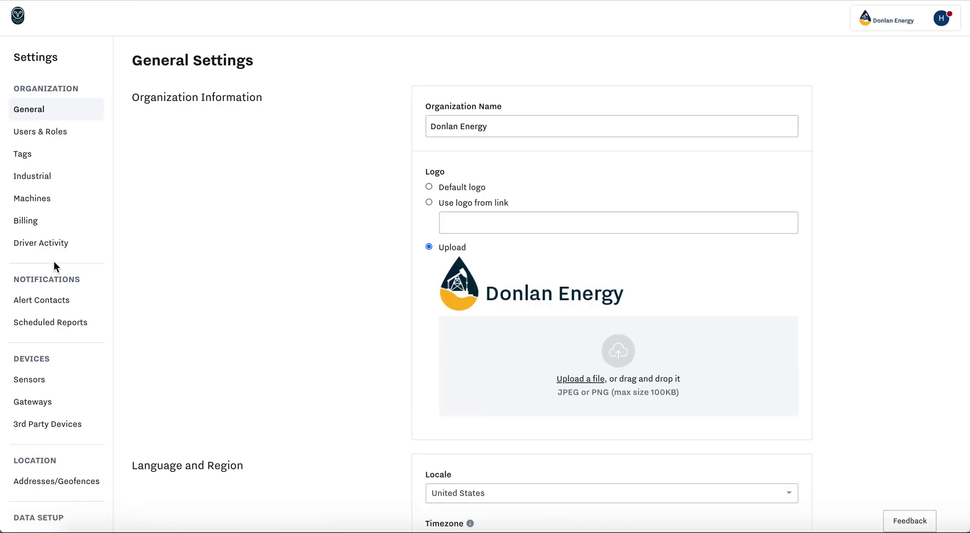
pyautogui.click(51, 300)
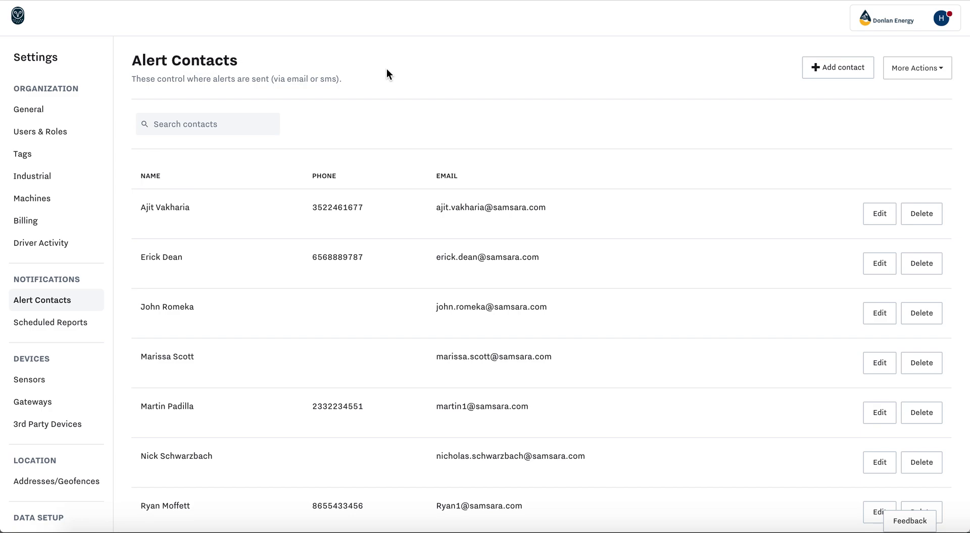
pyautogui.click(843, 69)
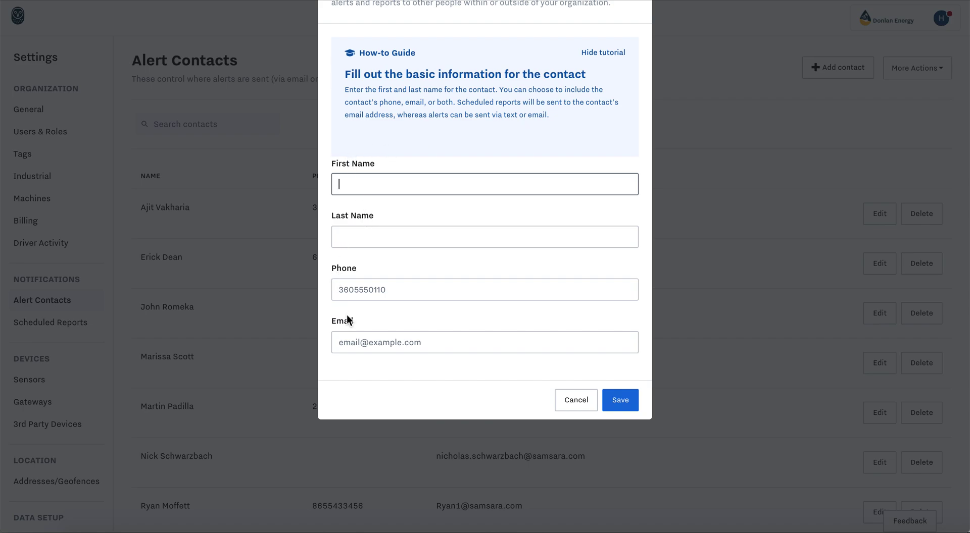
pyautogui.click(577, 402)
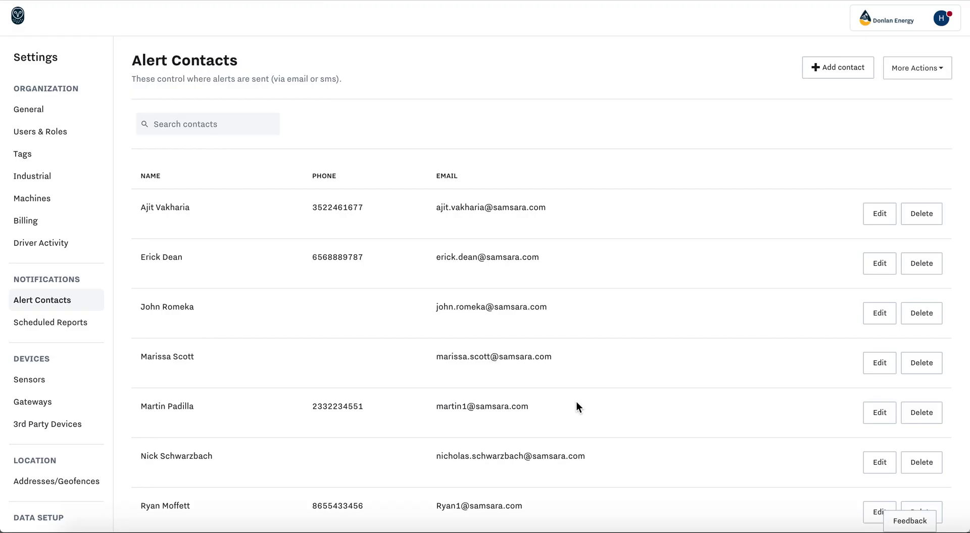
# Return to the Industrial map, search the assets for "libra gen" and open the Libra Generator asset.
pyautogui.click(917, 24)
pyautogui.click(871, 422)
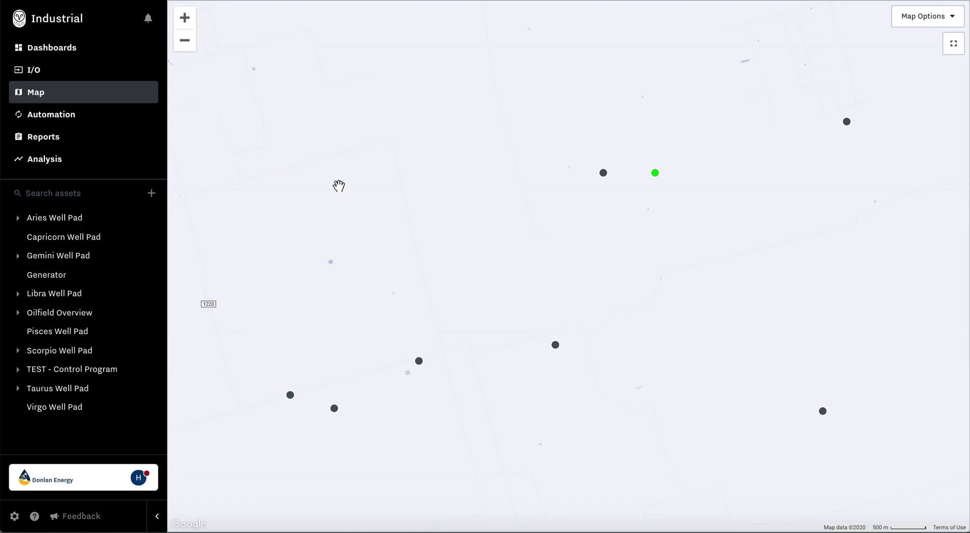
pyautogui.scroll(-2, 365, 201)
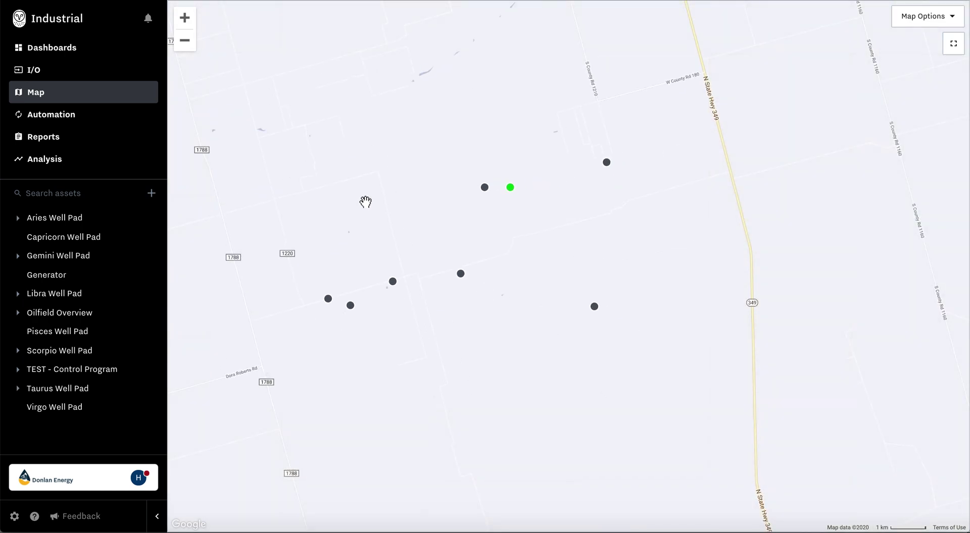
pyautogui.moveTo(512, 193)
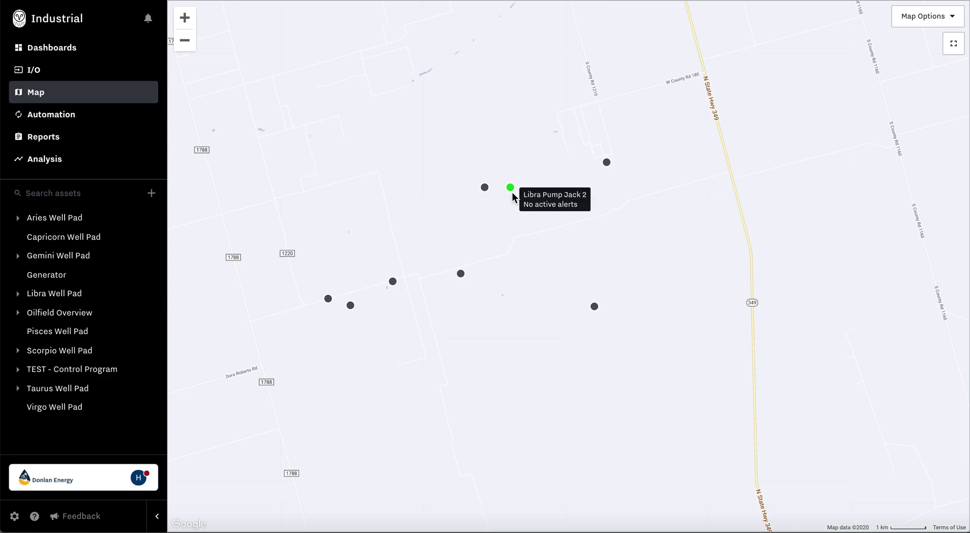
pyautogui.click(55, 196)
pyautogui.write('libra gen')
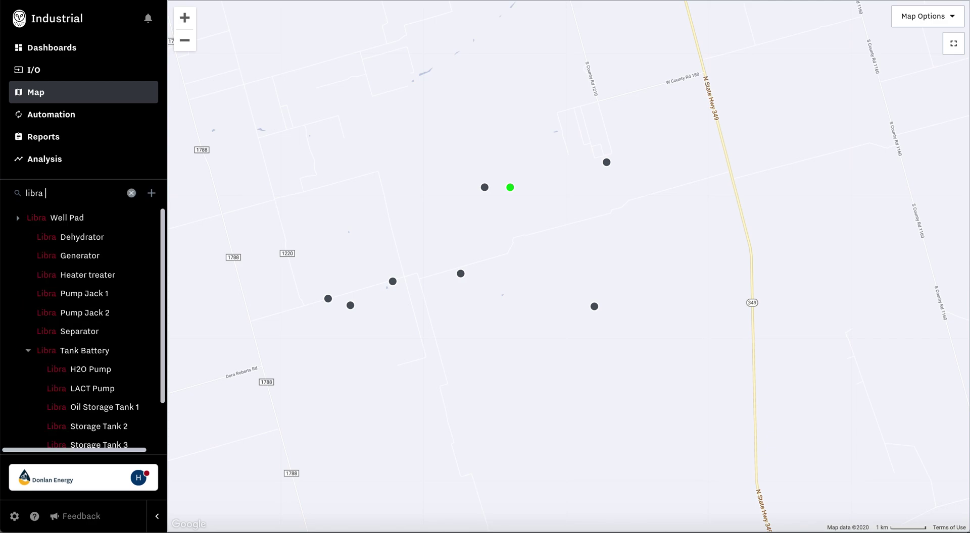
pyautogui.click(85, 248)
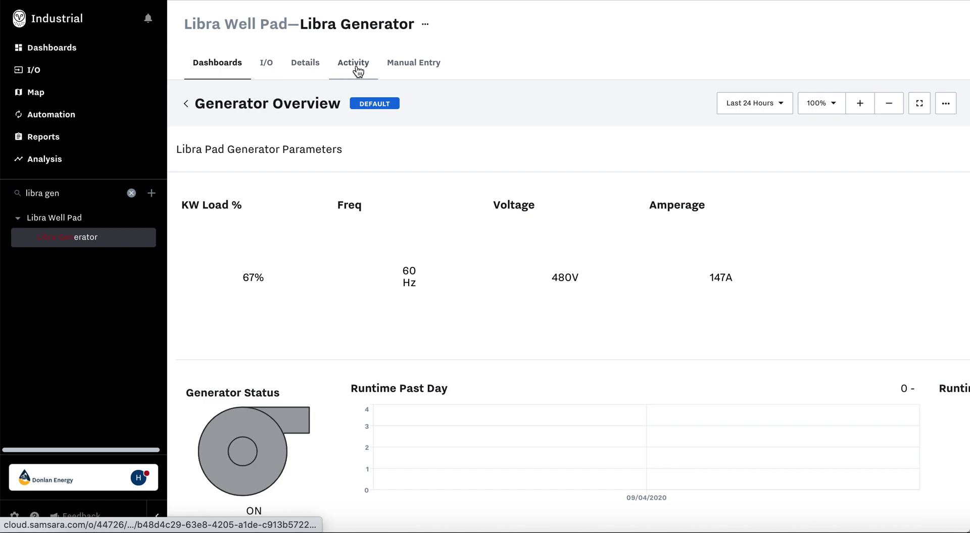
# Review the Libra Generator's alert activity for the period July 1 to July 31.
pyautogui.click(356, 67)
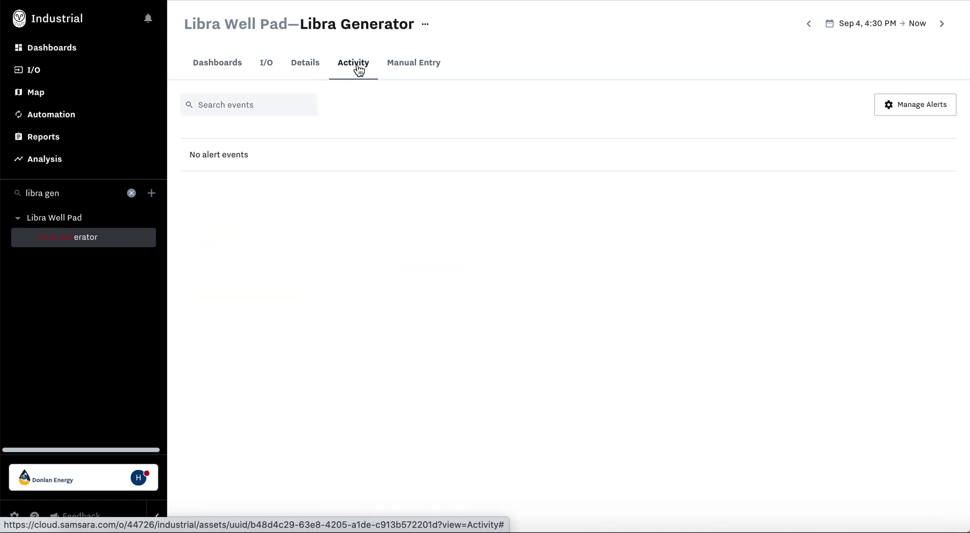
pyautogui.click(828, 24)
pyautogui.click(638, 51)
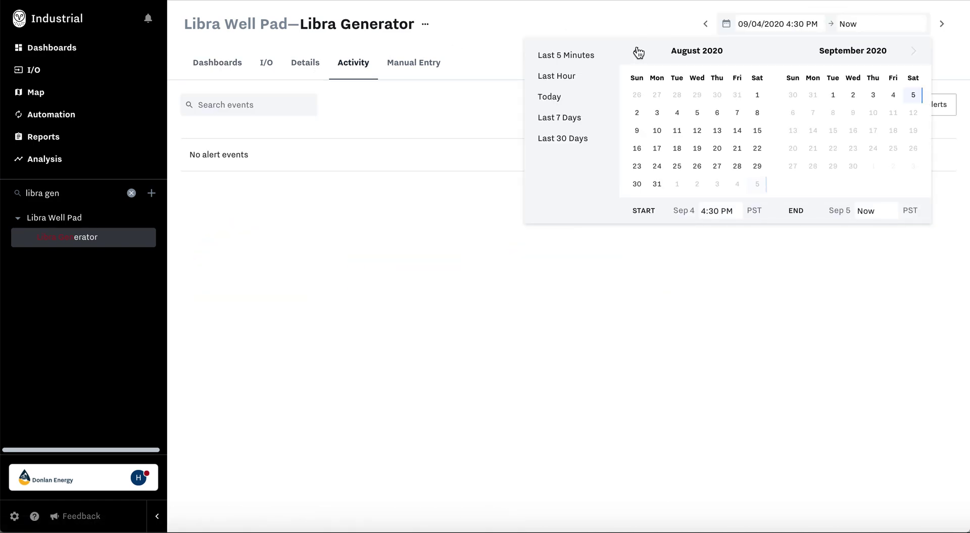
pyautogui.click(637, 51)
pyautogui.click(696, 96)
pyautogui.click(738, 167)
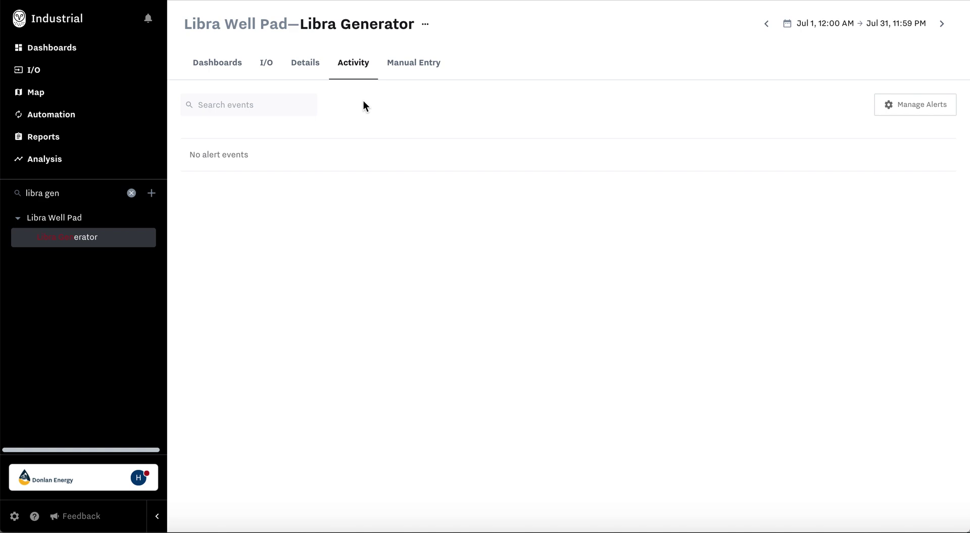
pyautogui.scroll(-1, 364, 104)
pyautogui.scroll(-1, 364, 105)
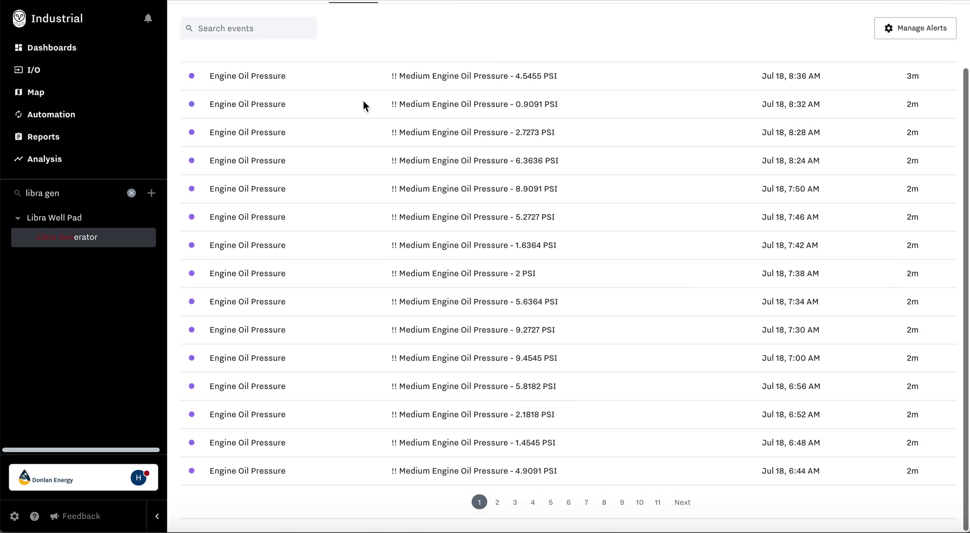
pyautogui.scroll(2, 364, 108)
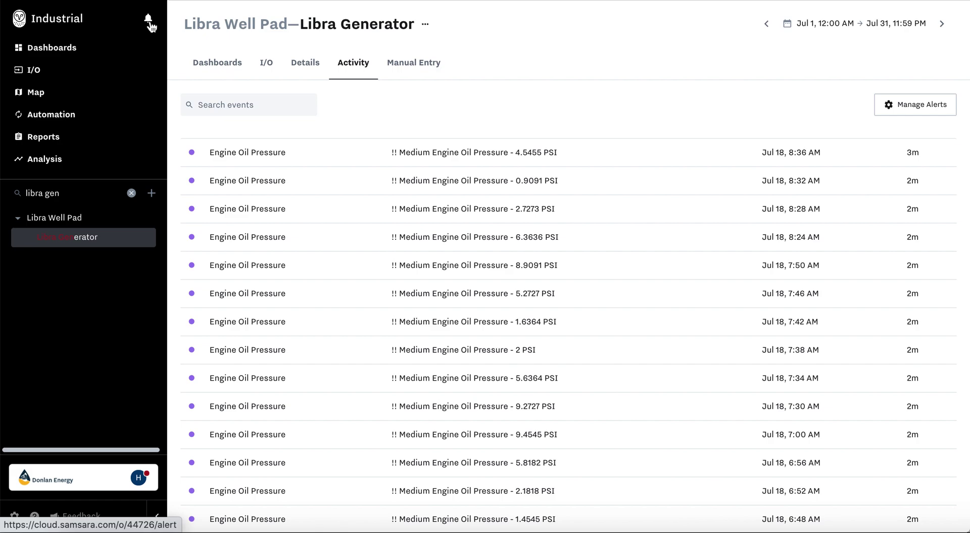
# Open the alerts overview and review the HCSA organization's alert events for the last 7 days.
pyautogui.click(149, 21)
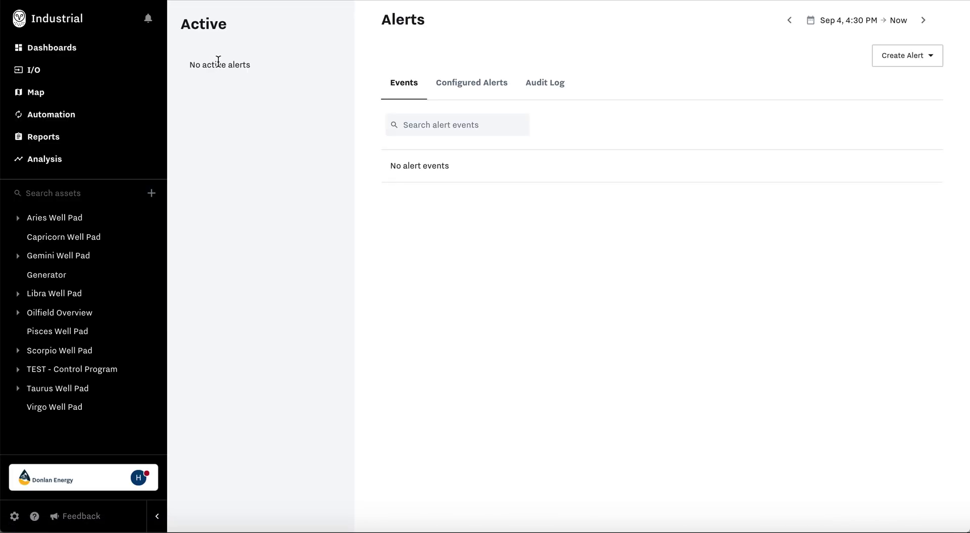
pyautogui.moveTo(202, 65); pyautogui.dragTo(240, 71)
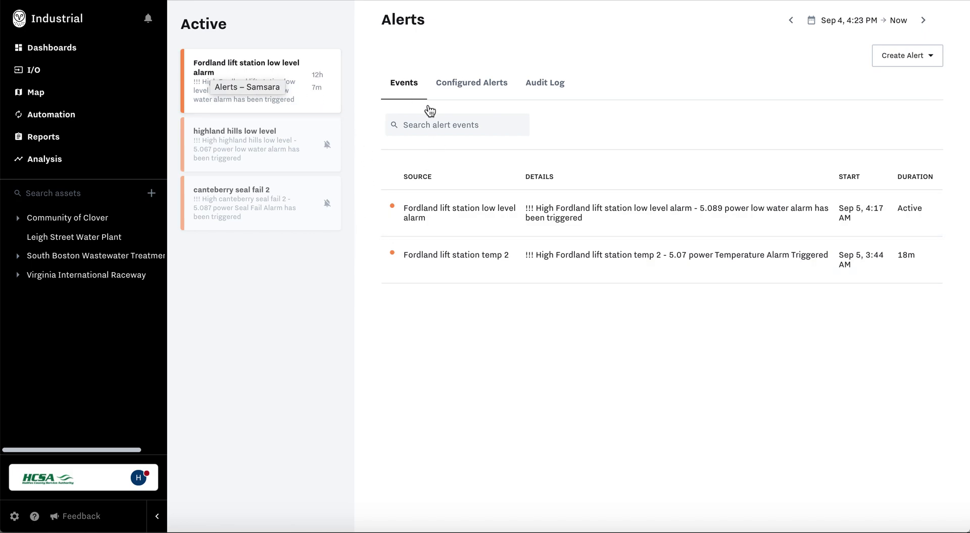
pyautogui.click(834, 20)
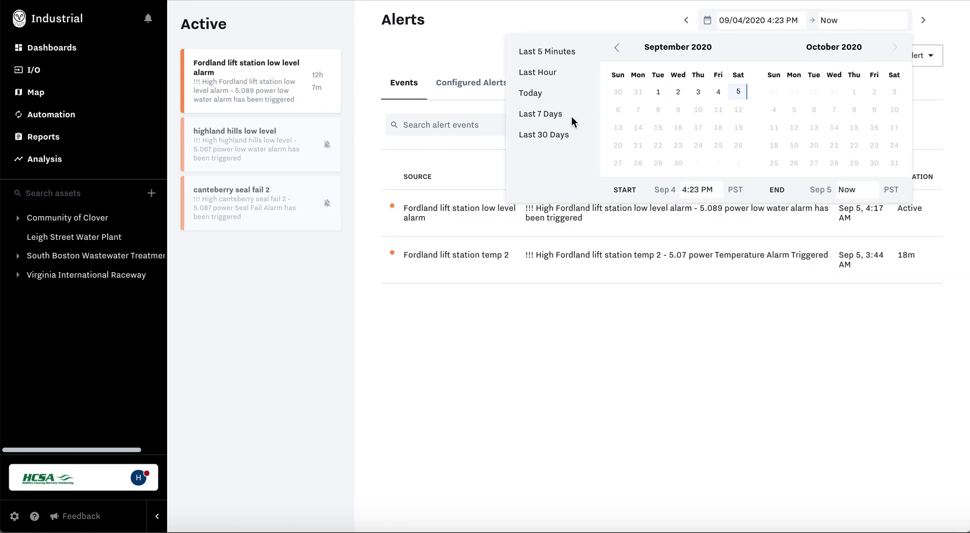
pyautogui.click(543, 113)
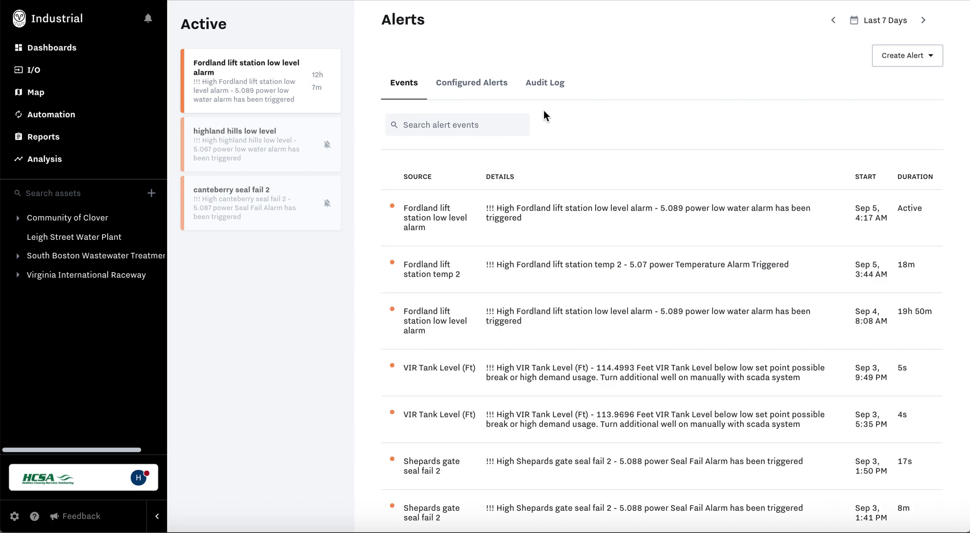
pyautogui.scroll(-10, 552, 253)
pyautogui.scroll(10, 552, 253)
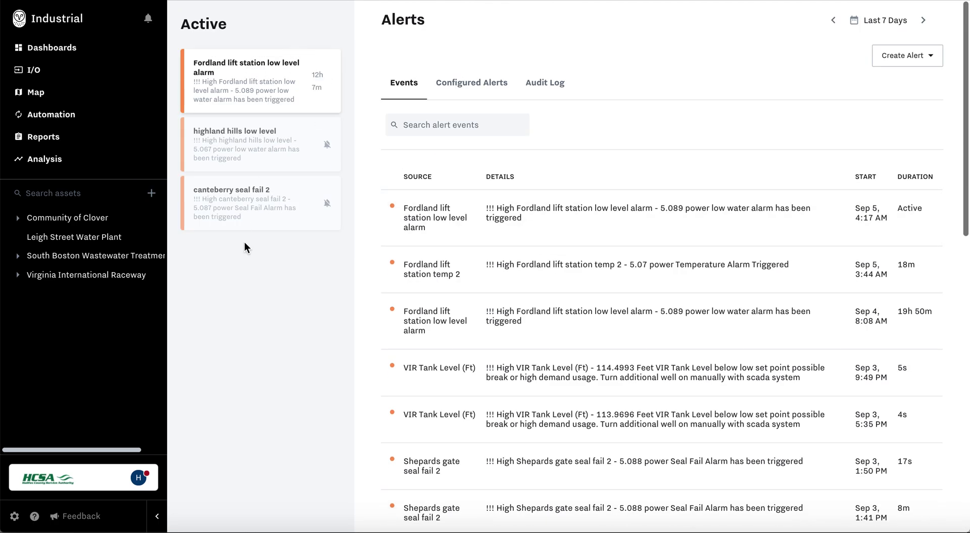
# Examine the incident details and activity log of the active Fordland lift station low level alarm, then close them.
pyautogui.click(265, 80)
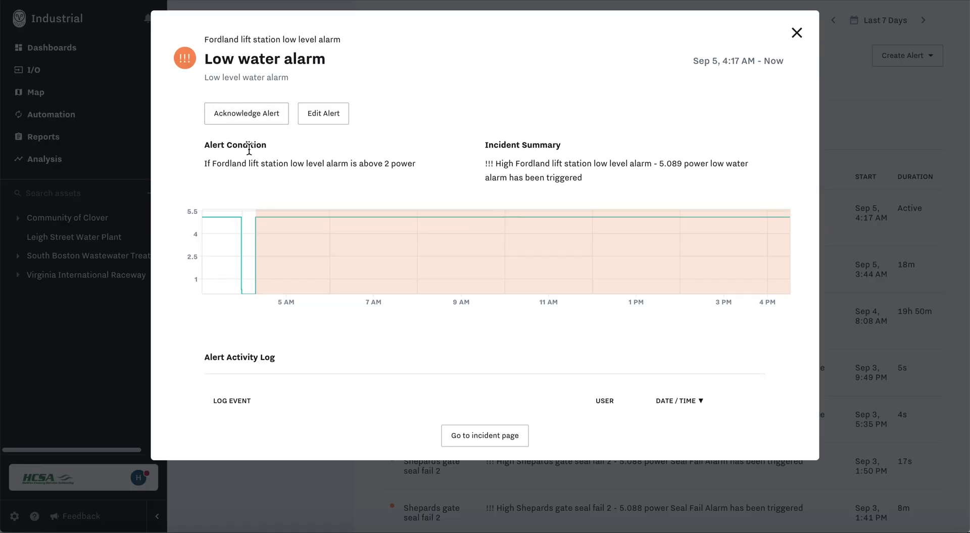
pyautogui.scroll(-1, 248, 149)
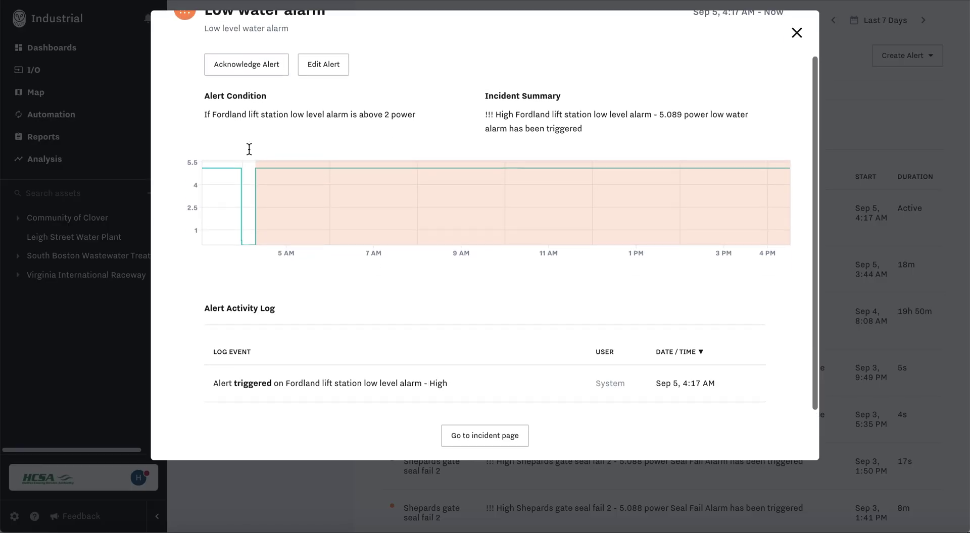
pyautogui.scroll(1, 341, 288)
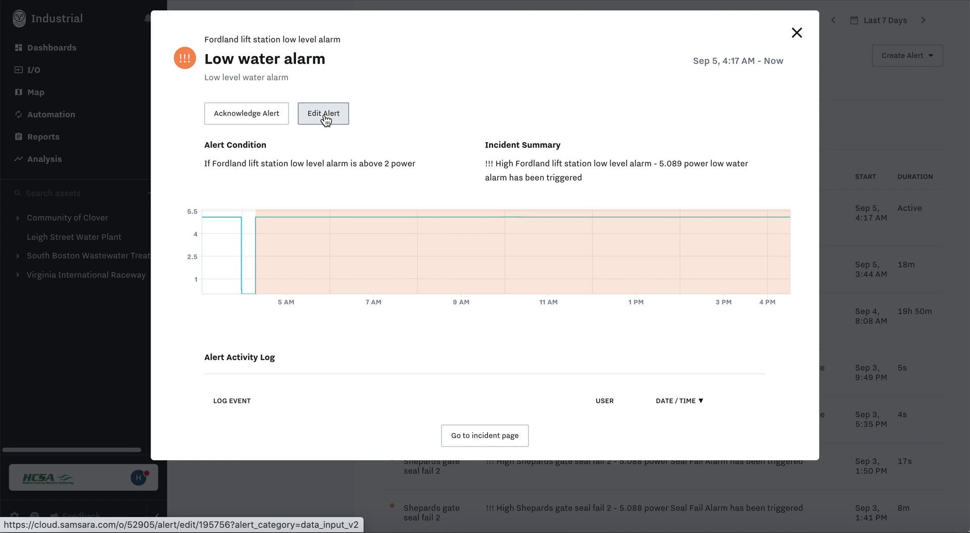
pyautogui.click(796, 33)
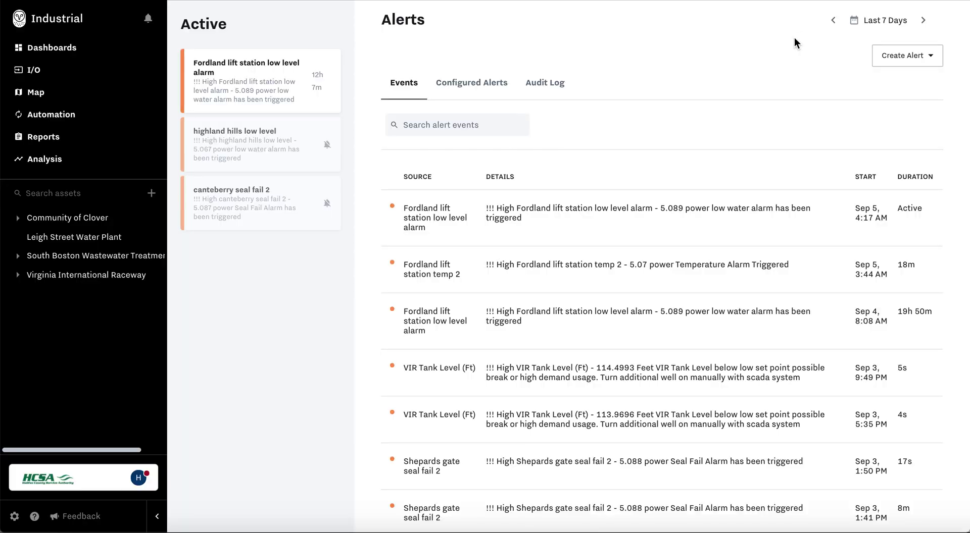
# Review the alert audit log and check its export option without exporting anything.
pyautogui.click(555, 82)
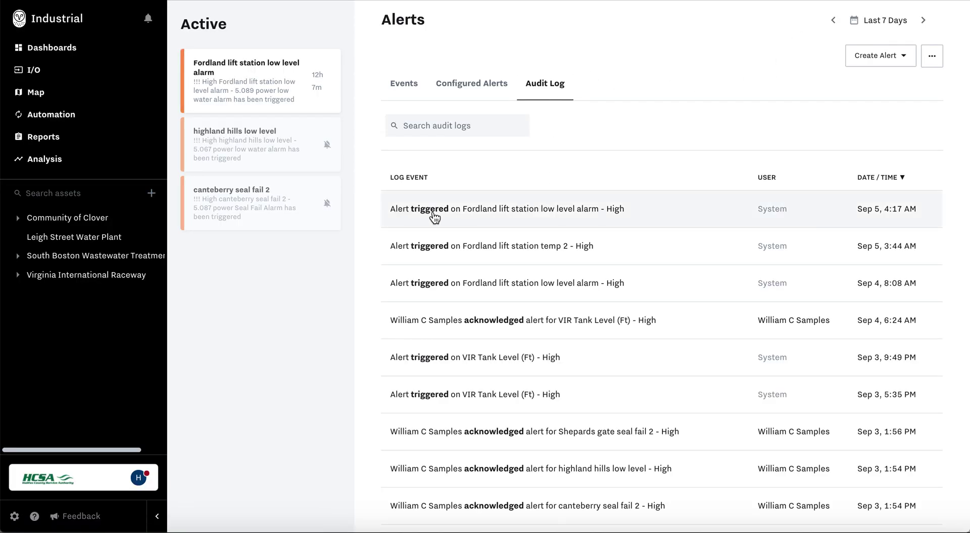
pyautogui.scroll(-1, 479, 322)
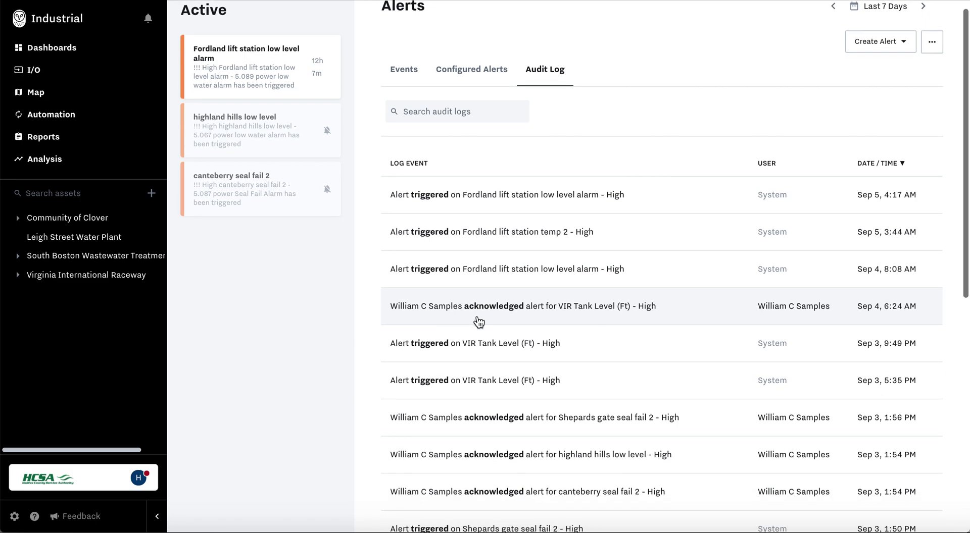
pyautogui.click(941, 48)
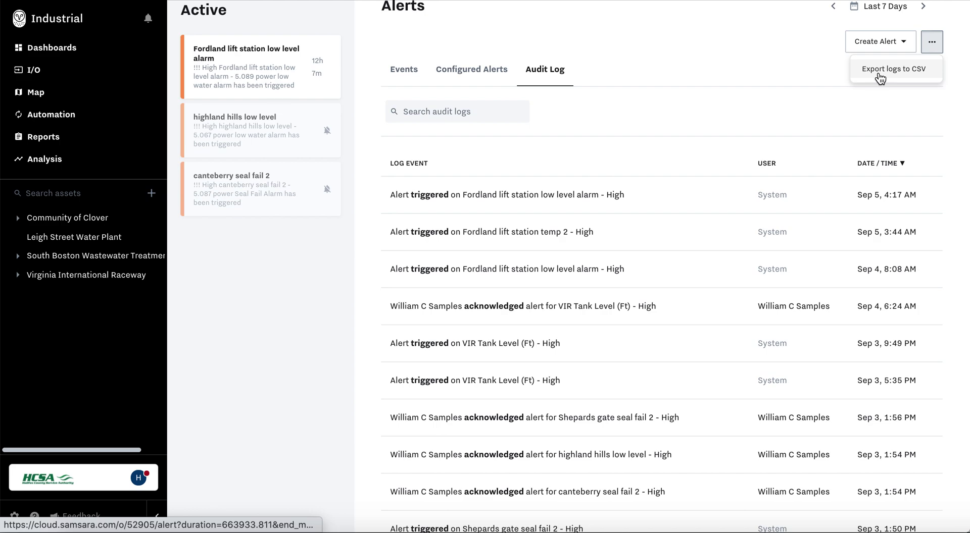
pyautogui.click(746, 54)
pyautogui.scroll(1, 461, 109)
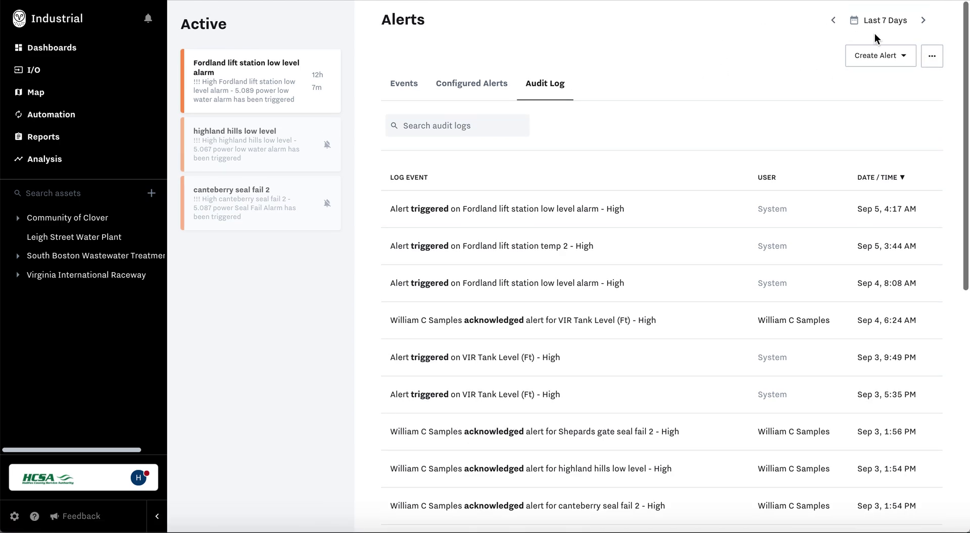
# Show the audit log entries for August 3 to August 28 and check the available date range presets.
pyautogui.click(882, 21)
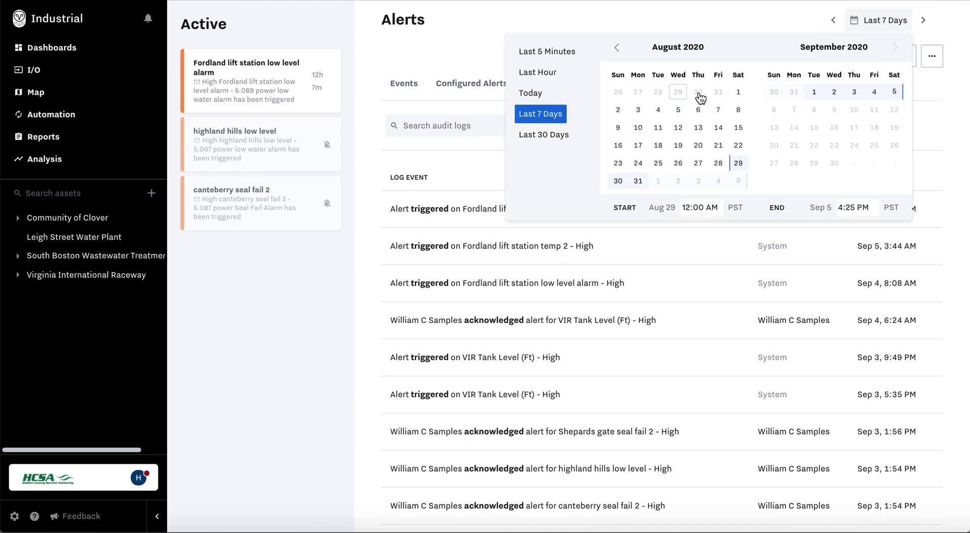
pyautogui.click(635, 107)
pyautogui.click(718, 162)
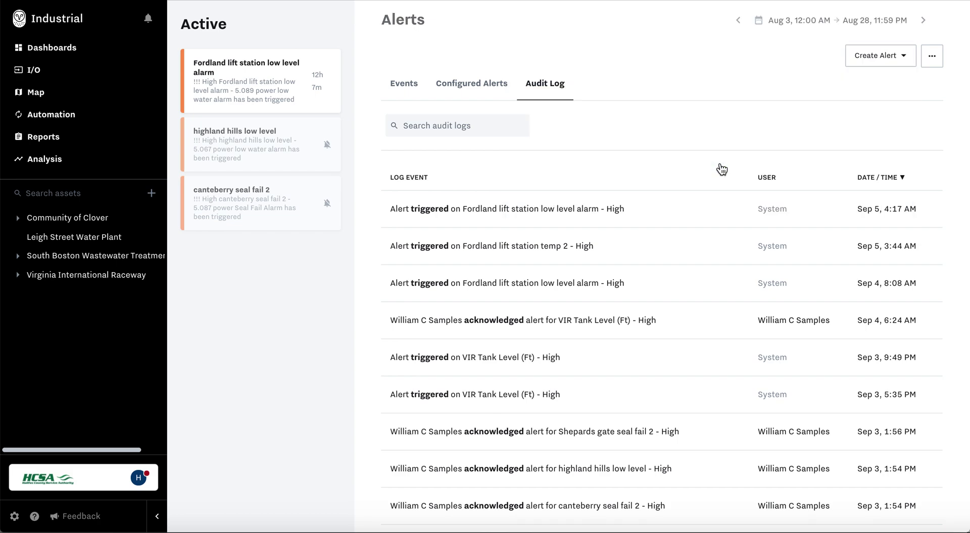
pyautogui.click(771, 22)
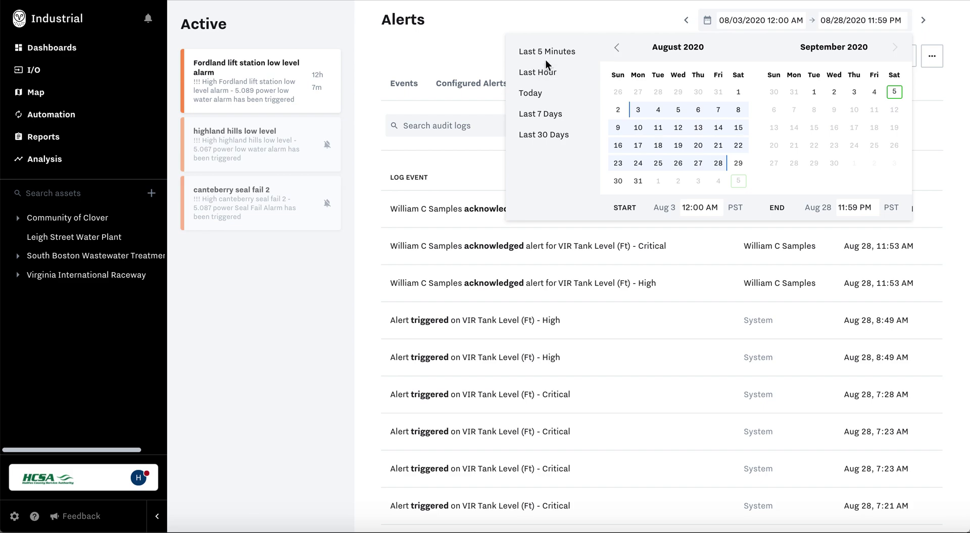
pyautogui.click(248, 305)
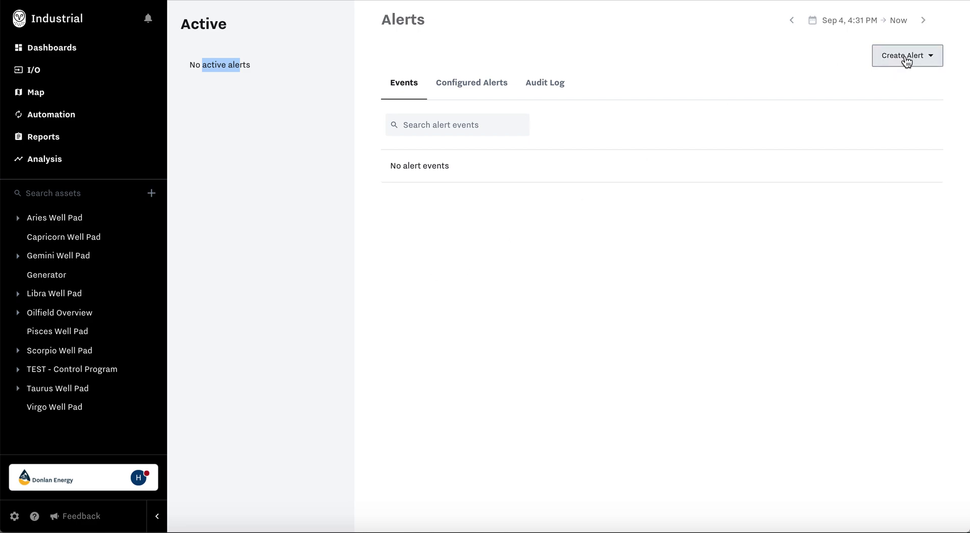
# Switch to Donlan Energy's configured alerts and view the alert types available for creation.
pyautogui.click(455, 83)
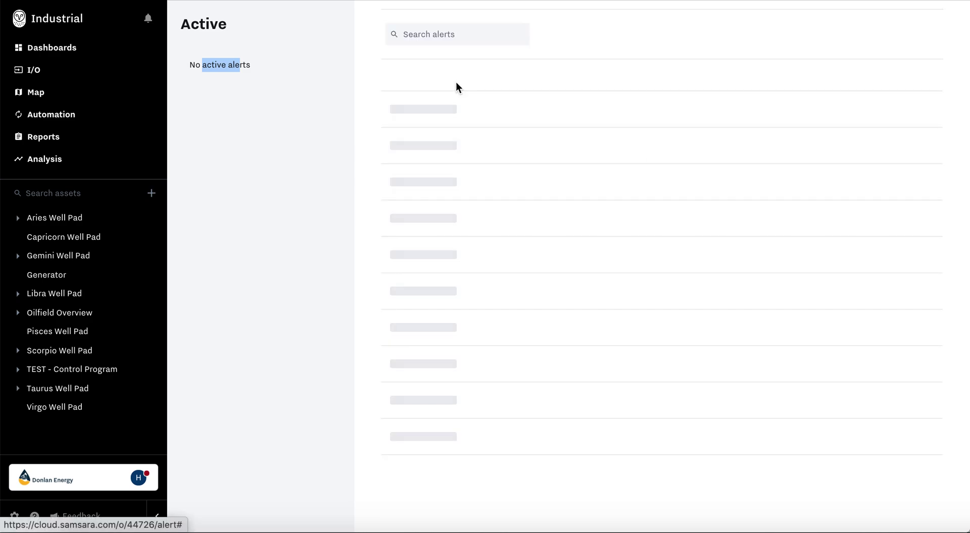
pyautogui.click(897, 57)
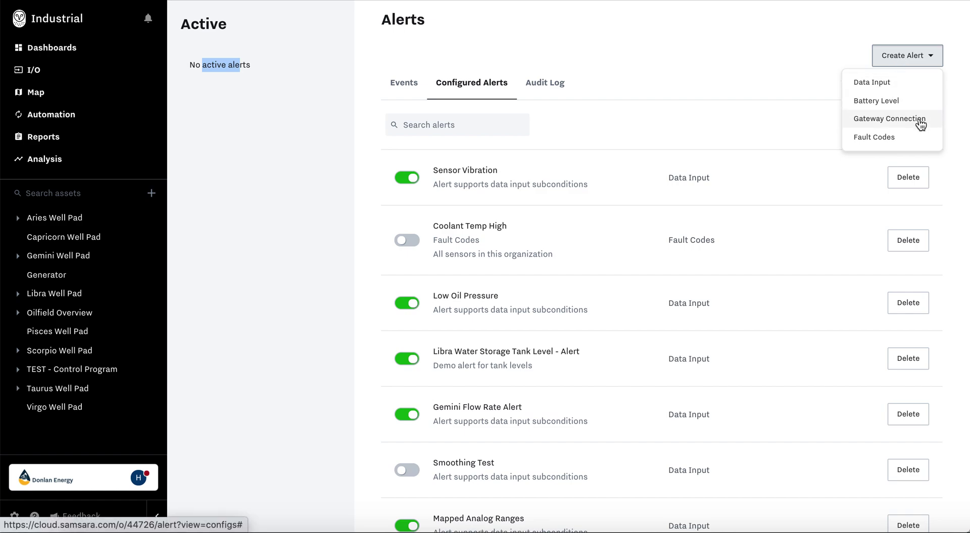
pyautogui.click(764, 53)
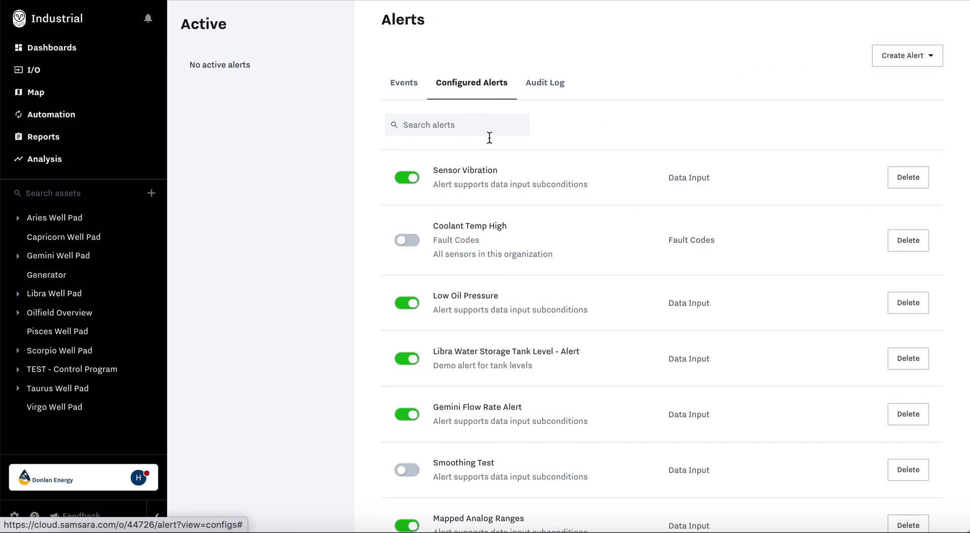
# Review the configured alerts, open Sensor Vibration, and replace its applied input with Gemini Pad - Vibration.
pyautogui.scroll(-5, 554, 234)
pyautogui.scroll(5, 554, 236)
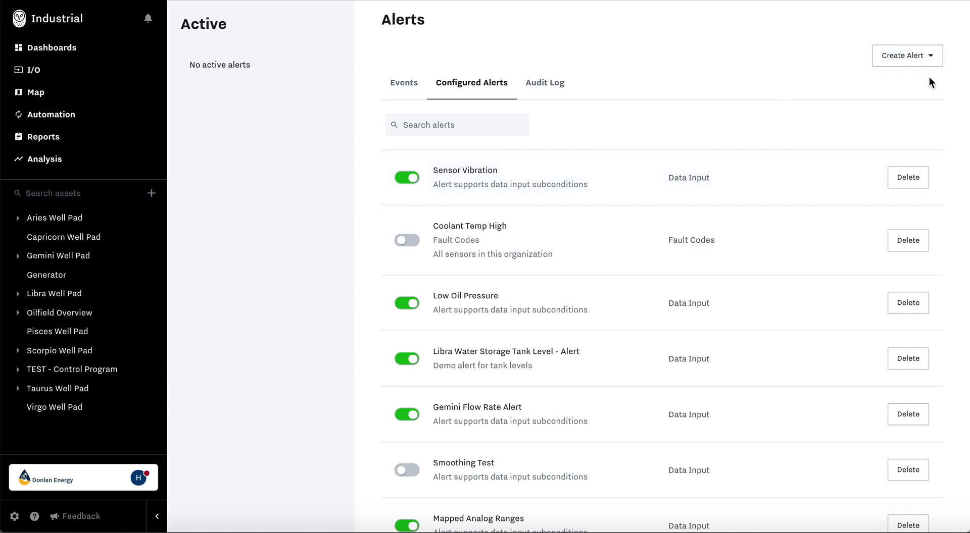
pyautogui.click(649, 190)
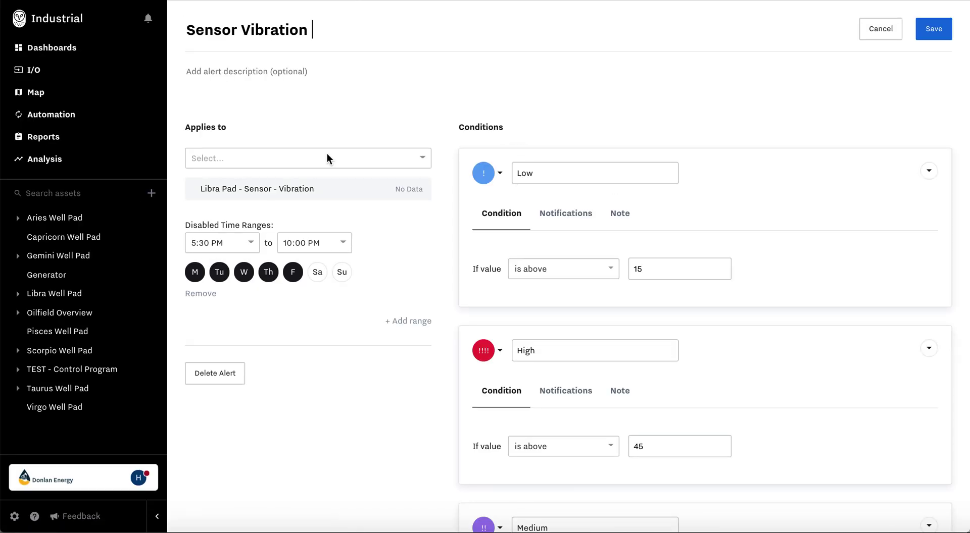
pyautogui.click(384, 194)
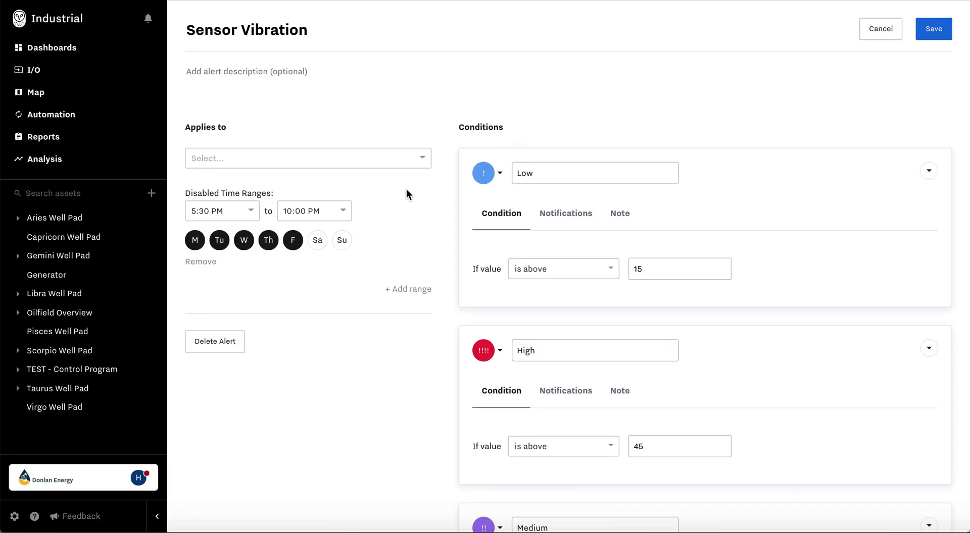
pyautogui.click(377, 158)
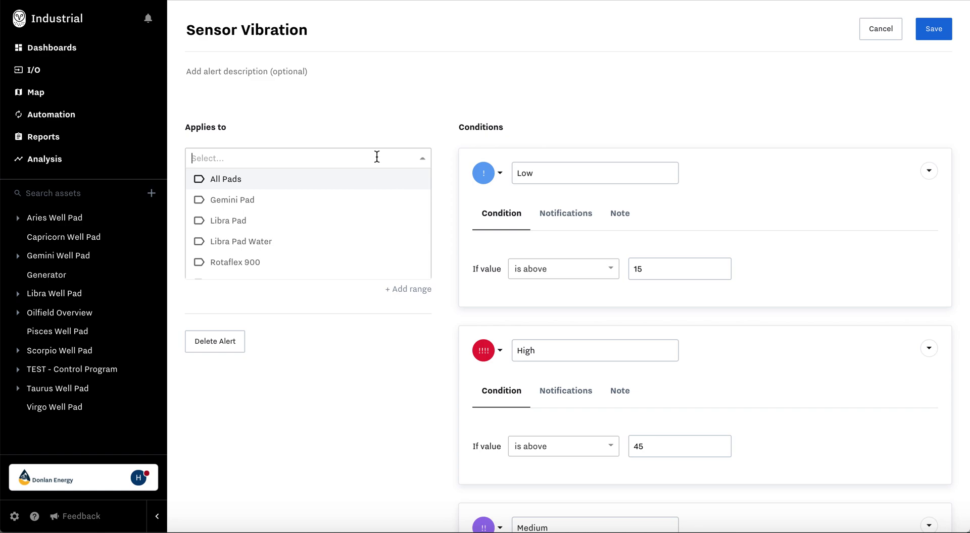
pyautogui.write('vibration')
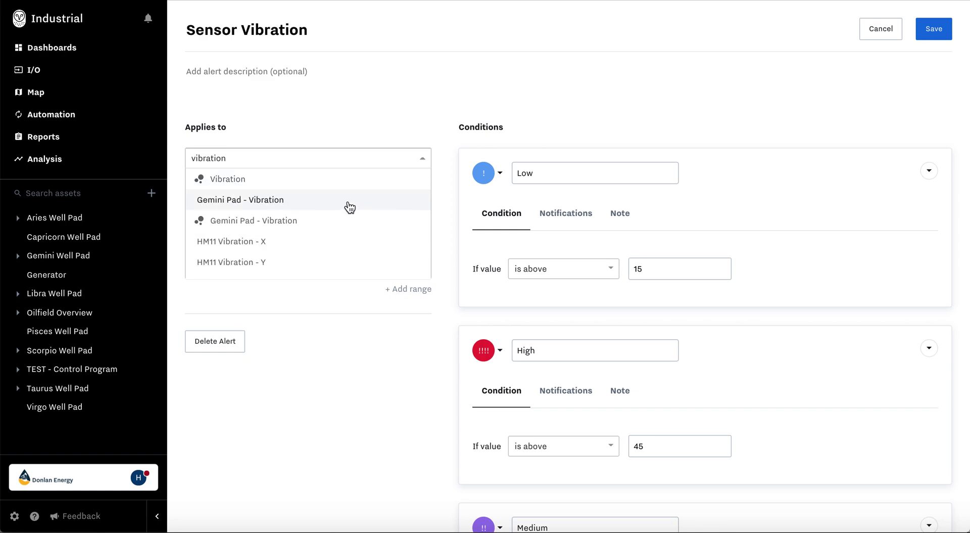
pyautogui.click(344, 203)
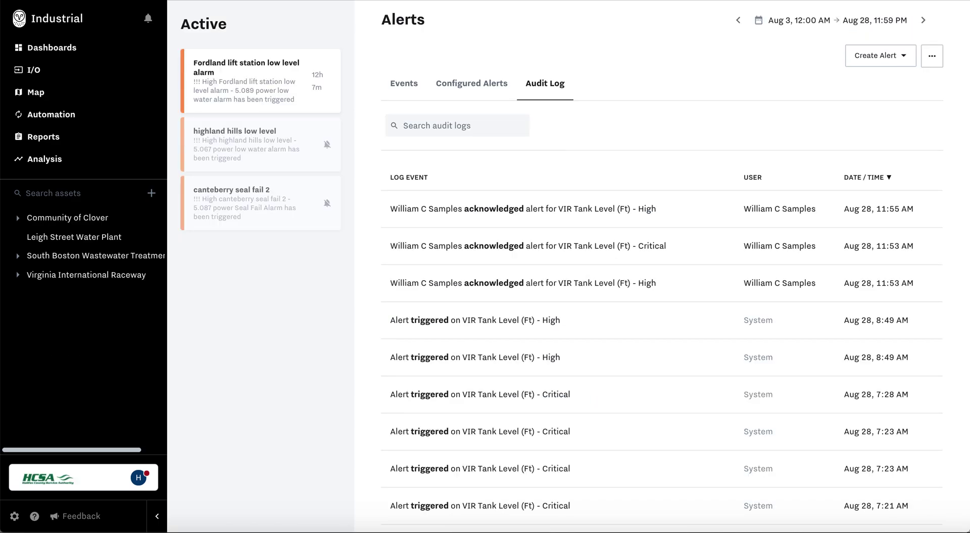
# Show HCSA's configured alerts and examine the inputs and conditions of Pump Fail Alarm and Low water alarm without changing them.
pyautogui.click(474, 85)
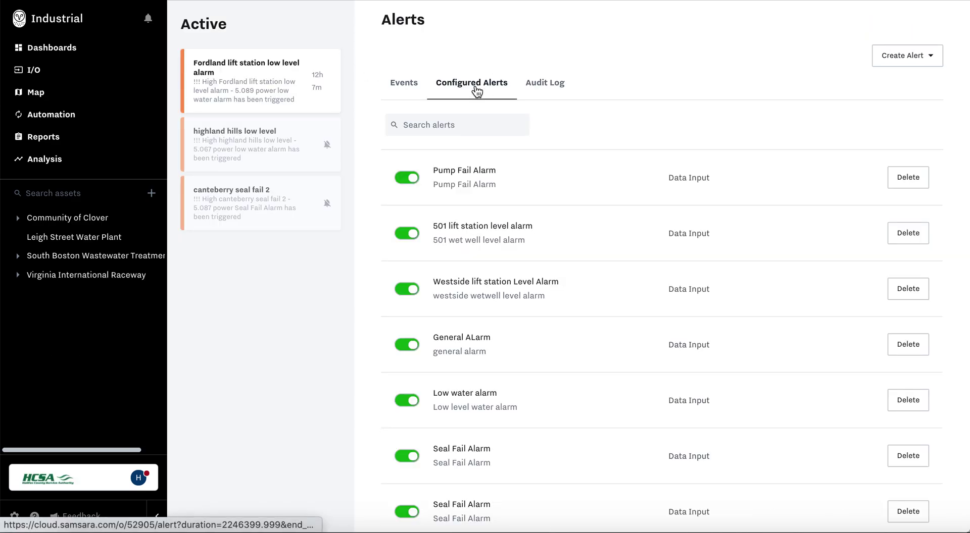
pyautogui.click(535, 197)
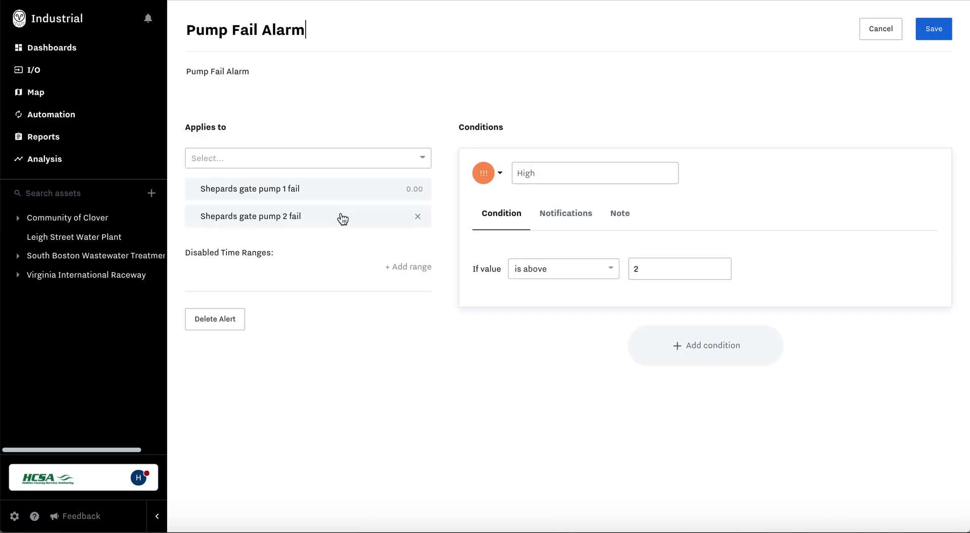
pyautogui.click(879, 30)
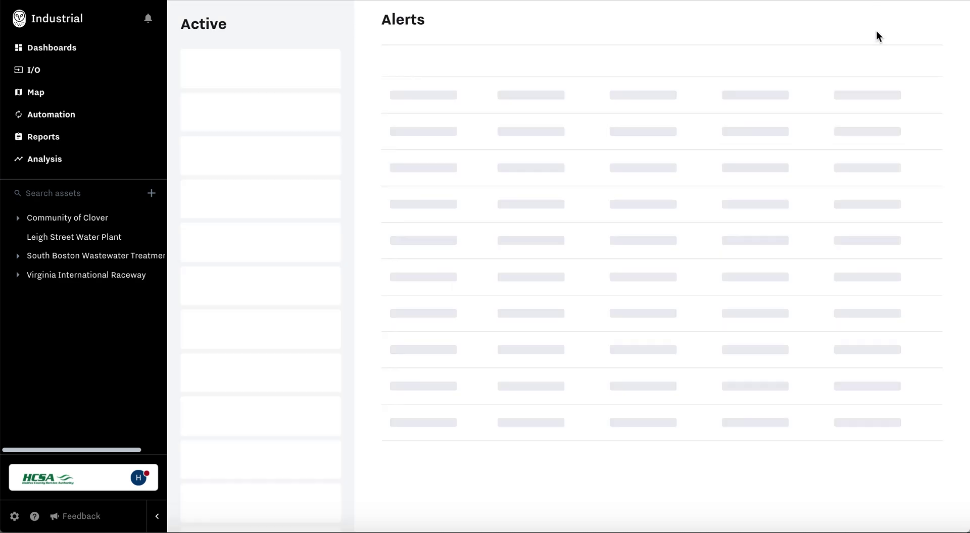
pyautogui.scroll(-1, 461, 234)
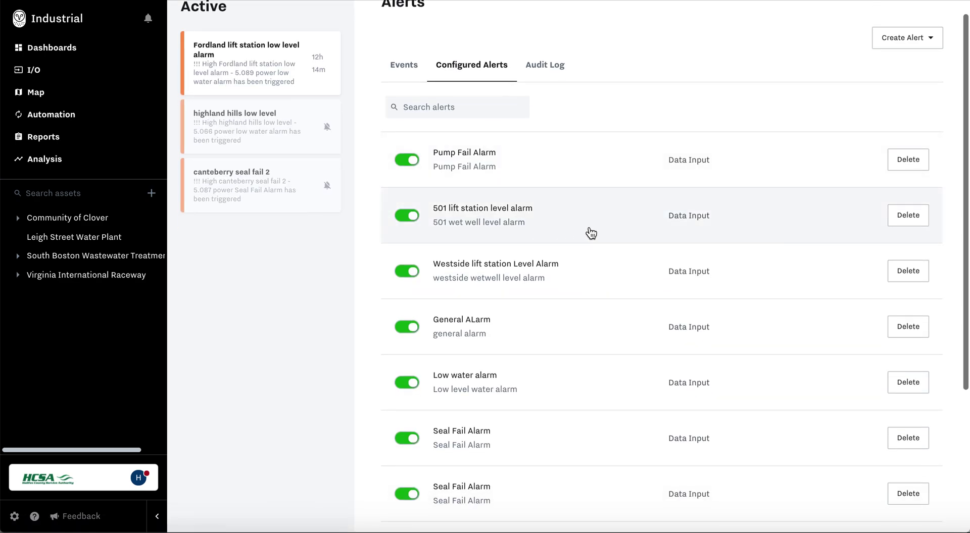
pyautogui.scroll(-1, 589, 232)
pyautogui.click(559, 365)
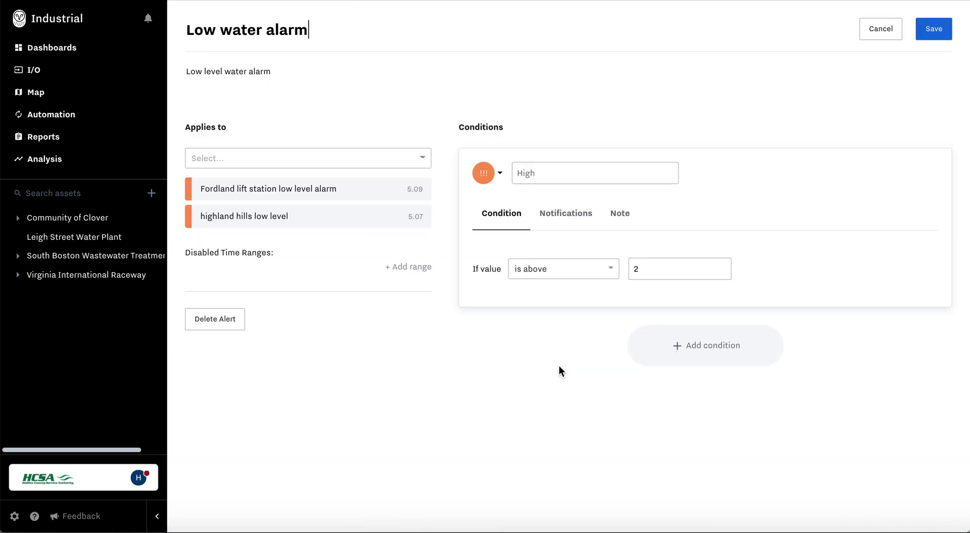
pyautogui.moveTo(419, 192)
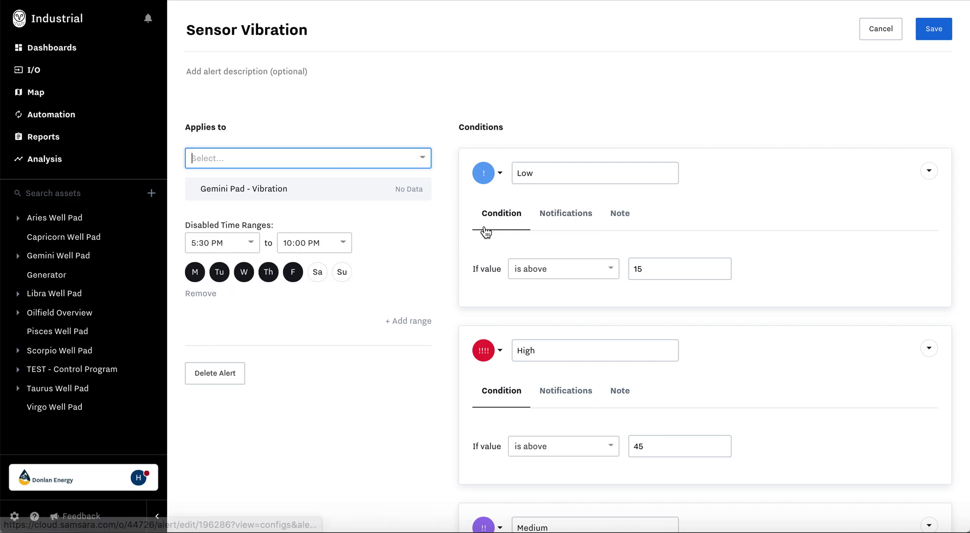
# Review the value thresholds of the Low, High and Medium conditions in Donlan Energy's Sensor Vibration alert.
pyautogui.scroll(-1, 573, 210)
pyautogui.scroll(-3, 573, 209)
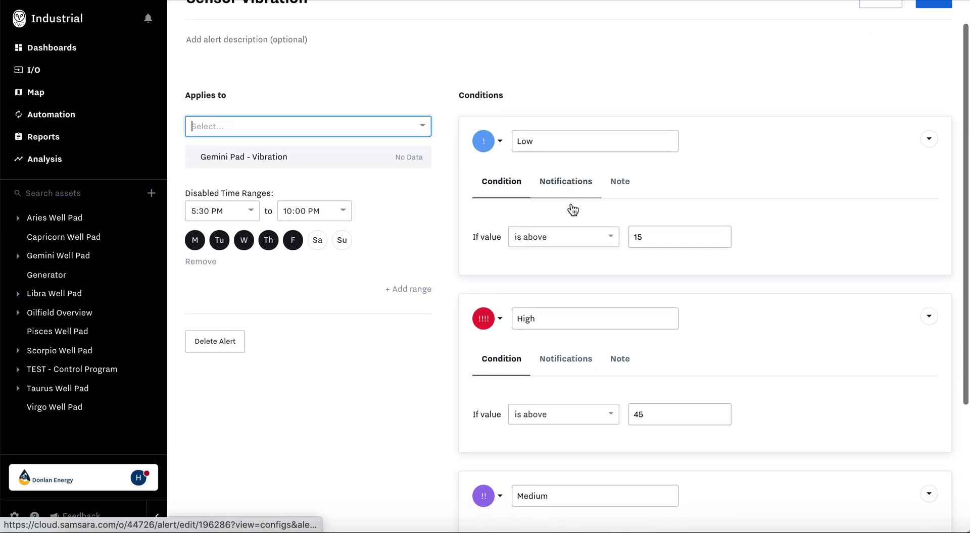
pyautogui.scroll(-1, 542, 120)
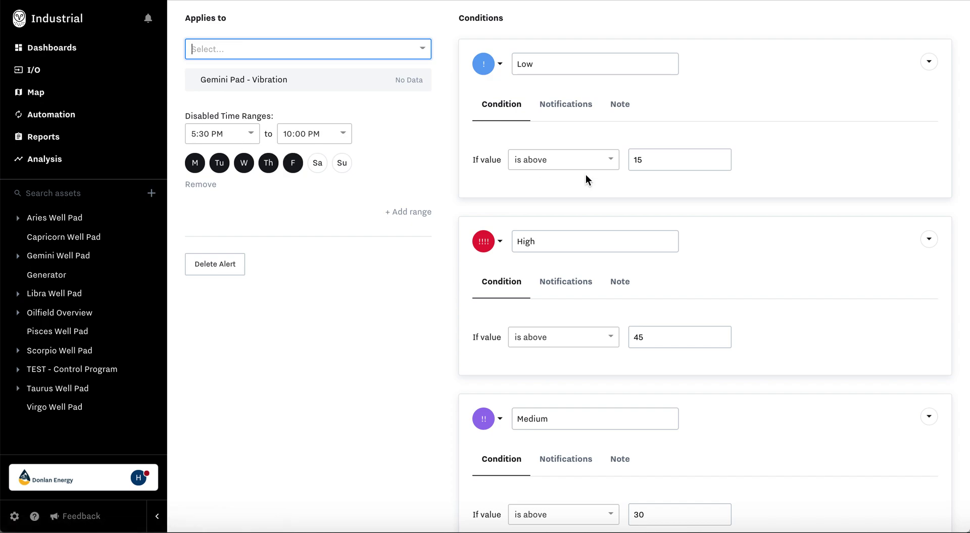
pyautogui.scroll(-1, 655, 328)
pyautogui.scroll(-3, 654, 337)
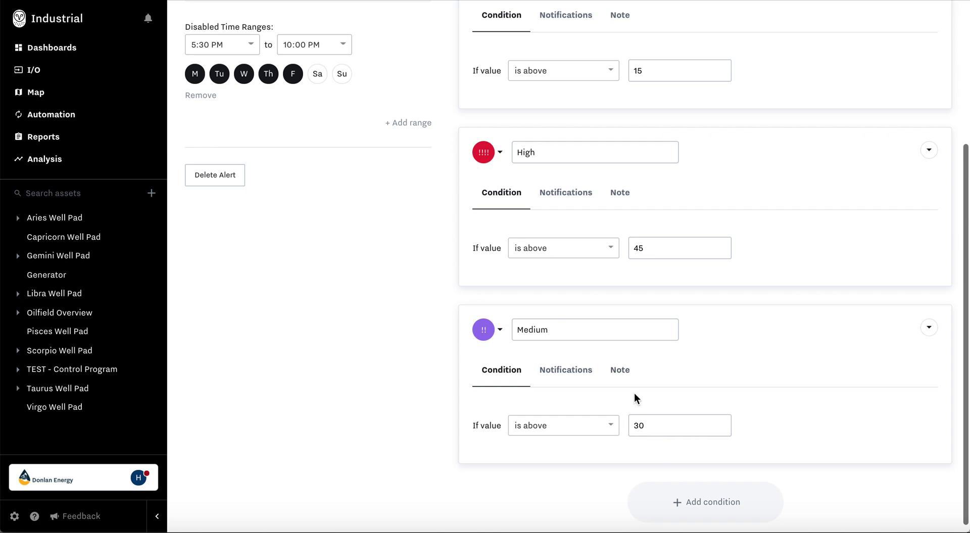
pyautogui.scroll(10, 572, 197)
# View the Low condition's notification settings and search the recipient list for "i" without adding anyone.
pyautogui.click(571, 152)
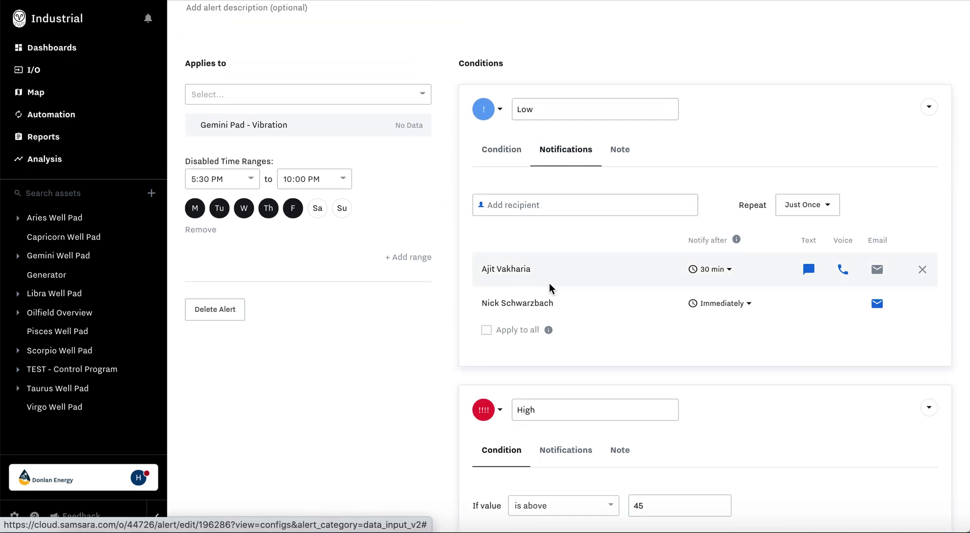
pyautogui.click(547, 206)
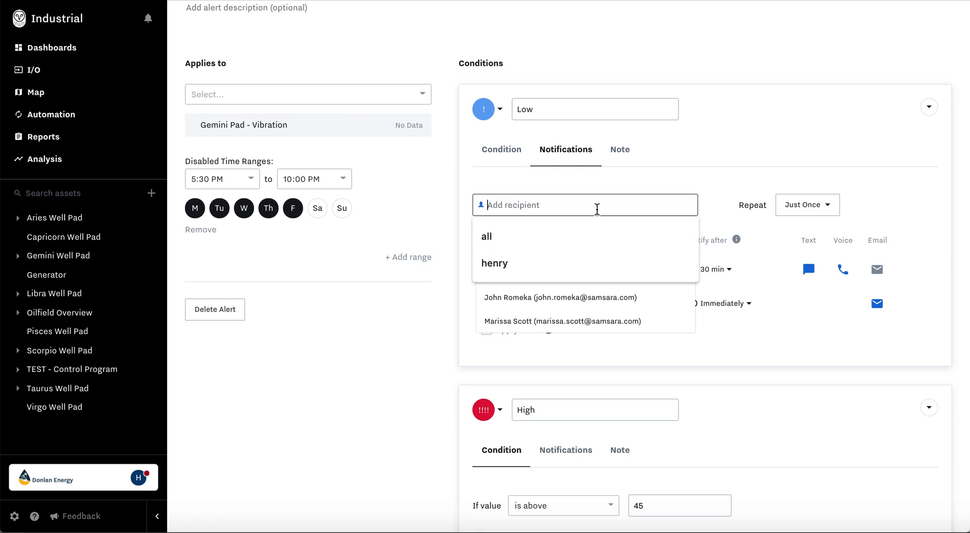
pyautogui.write('i')
pyautogui.click(702, 162)
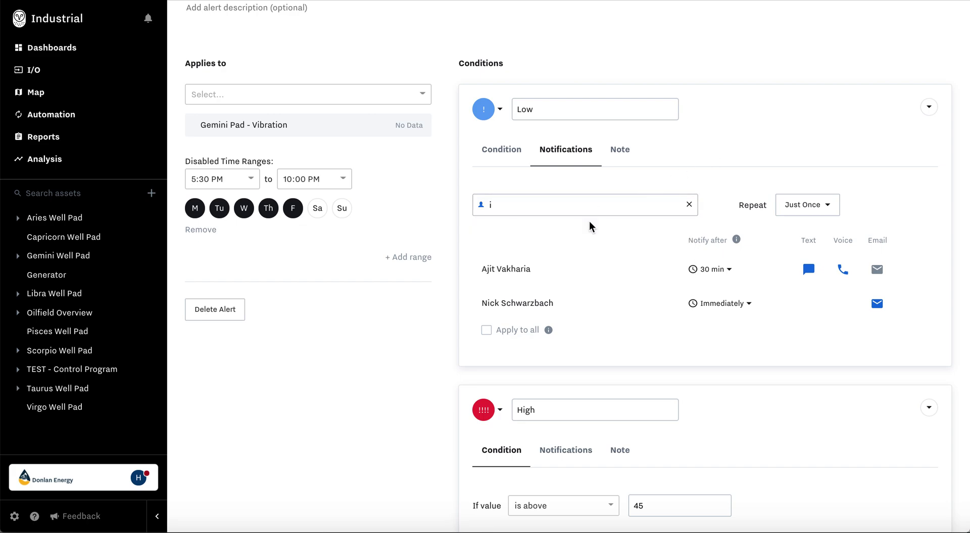
pyautogui.scroll(-3, 497, 331)
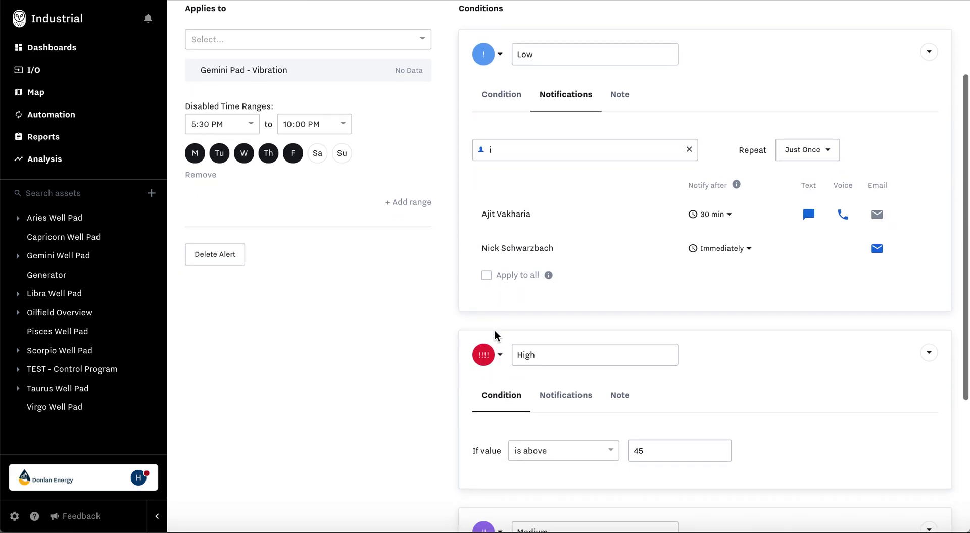
pyautogui.scroll(3, 541, 413)
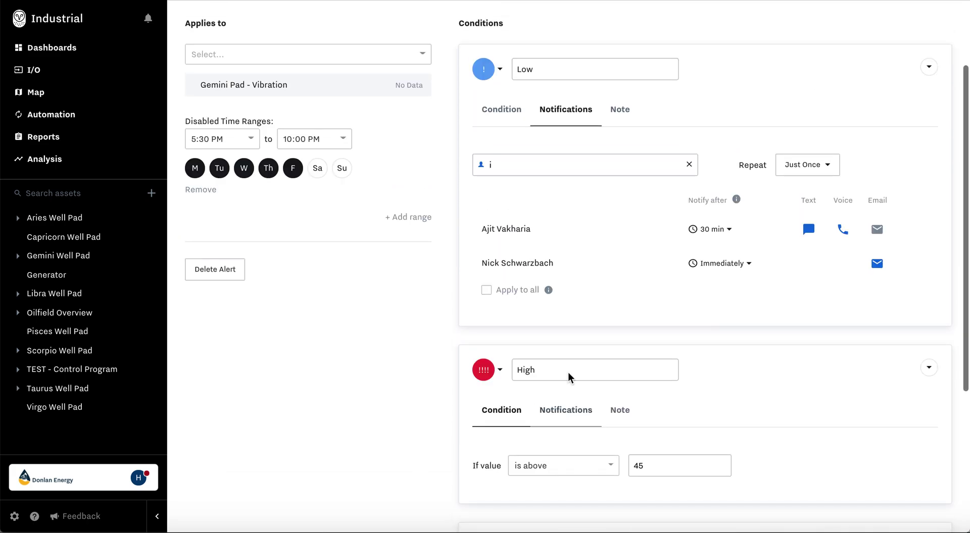
pyautogui.scroll(-2, 561, 364)
pyautogui.scroll(2, 561, 362)
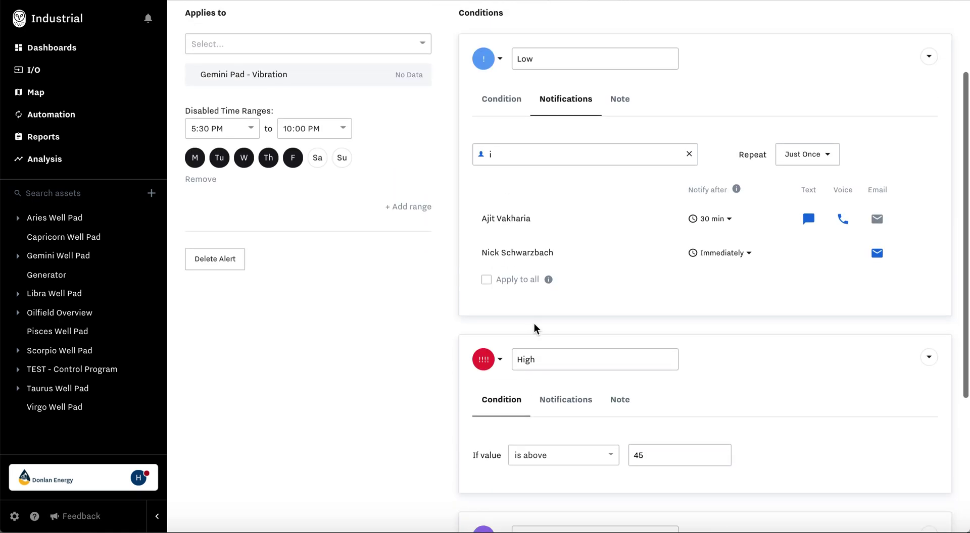
# Apply the Low condition's notification settings to all conditions and check the recipients listed under the other conditions.
pyautogui.click(486, 280)
pyautogui.click(559, 407)
pyautogui.scroll(-3, 559, 406)
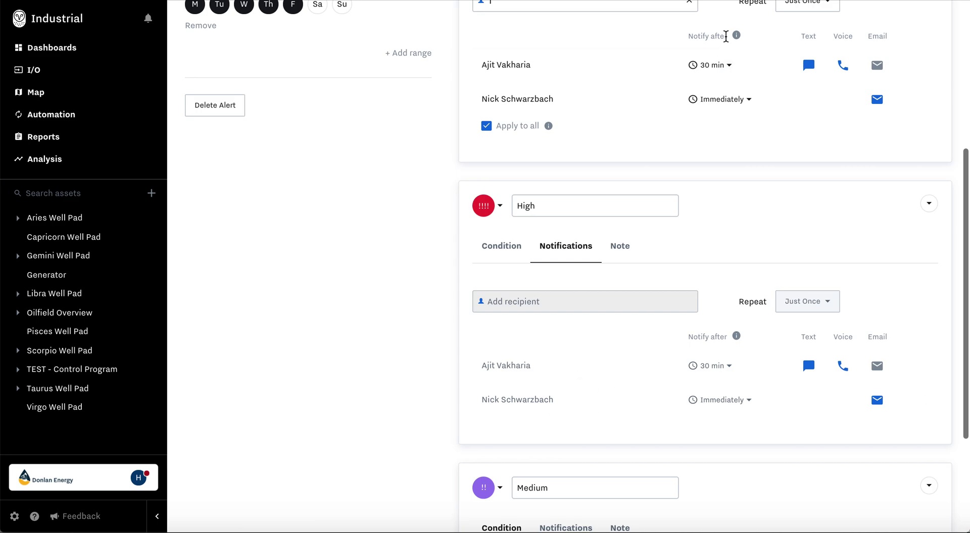
pyautogui.scroll(-1, 754, 374)
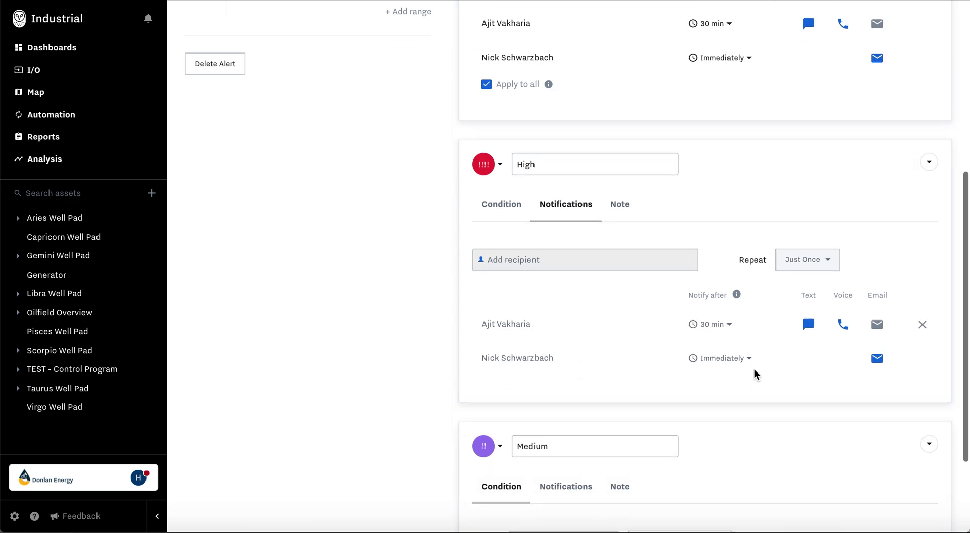
pyautogui.scroll(-2, 754, 373)
pyautogui.click(559, 372)
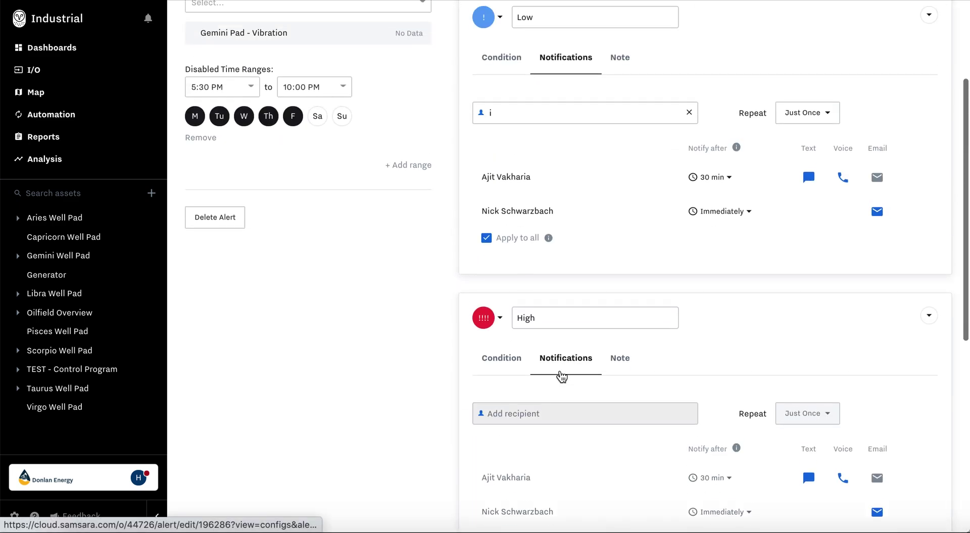
# Check the available notification delay and repeat interval options of the Low condition without changing them.
pyautogui.click(717, 197)
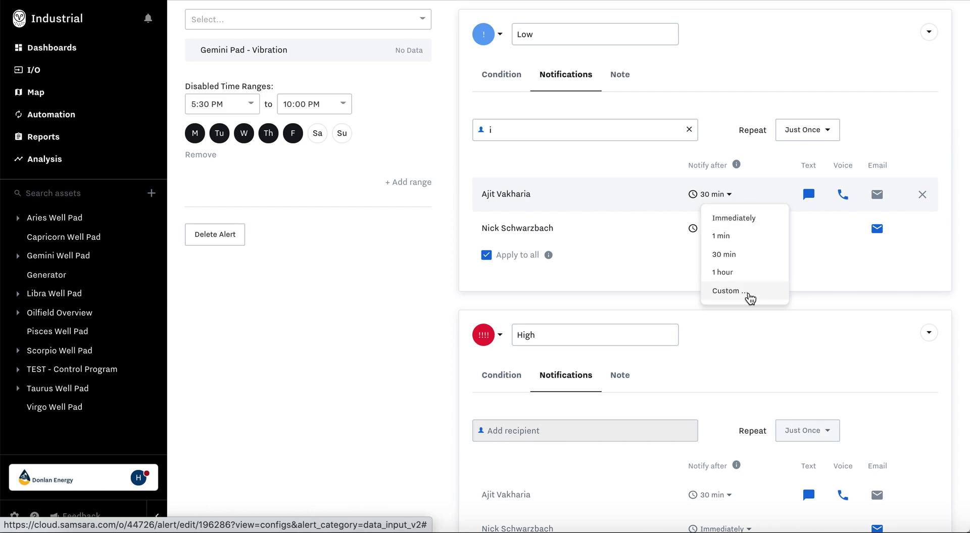
pyautogui.click(767, 94)
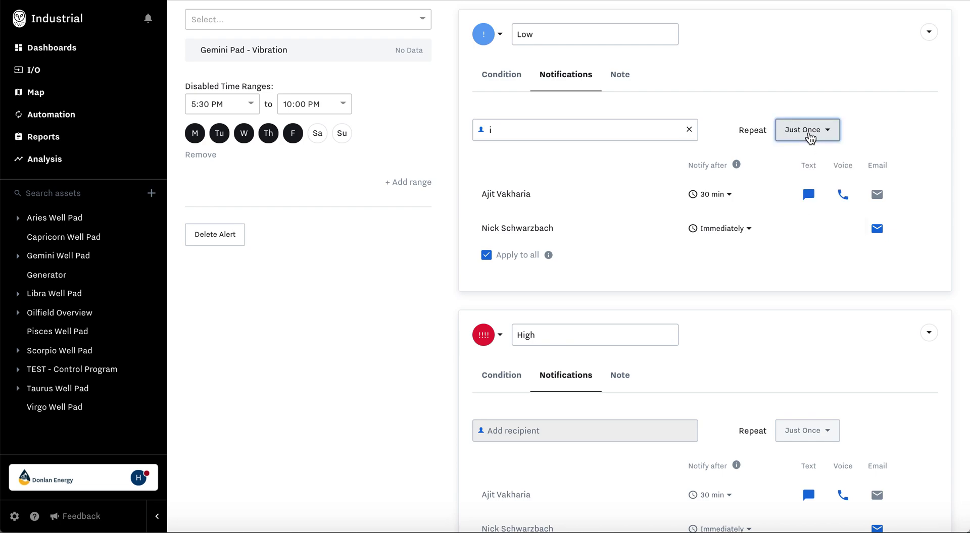
pyautogui.click(809, 136)
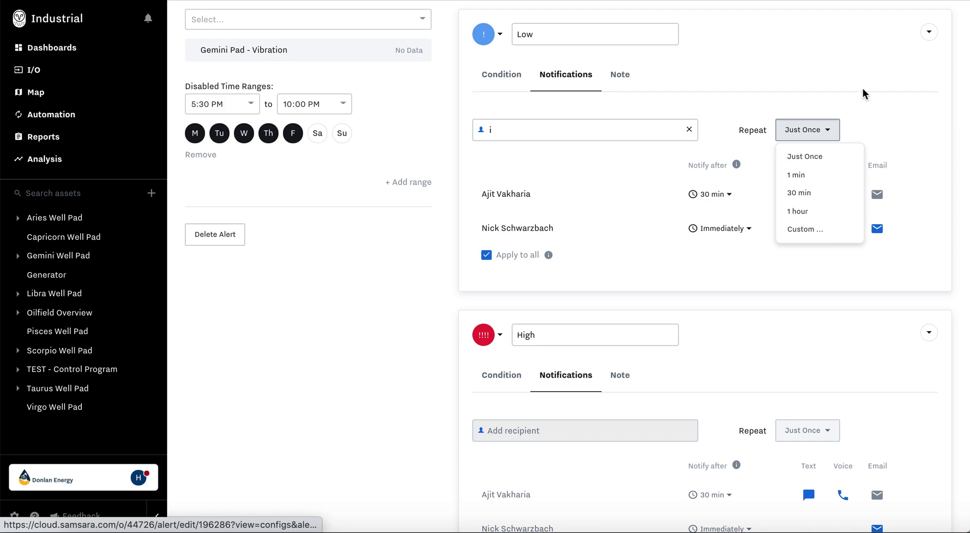
pyautogui.click(871, 101)
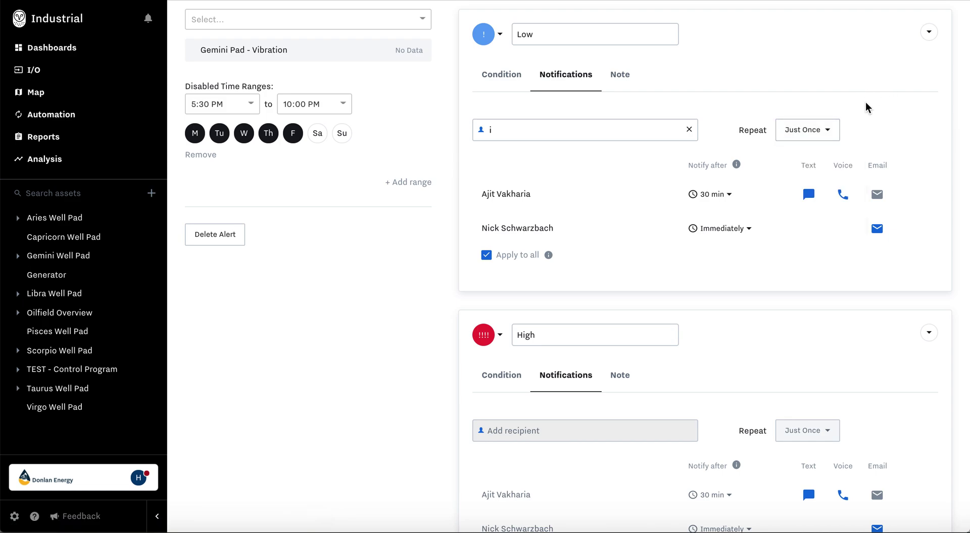
# Try out email notifications for the first recipient of the Low condition, then restore the original channel selection.
pyautogui.click(811, 200)
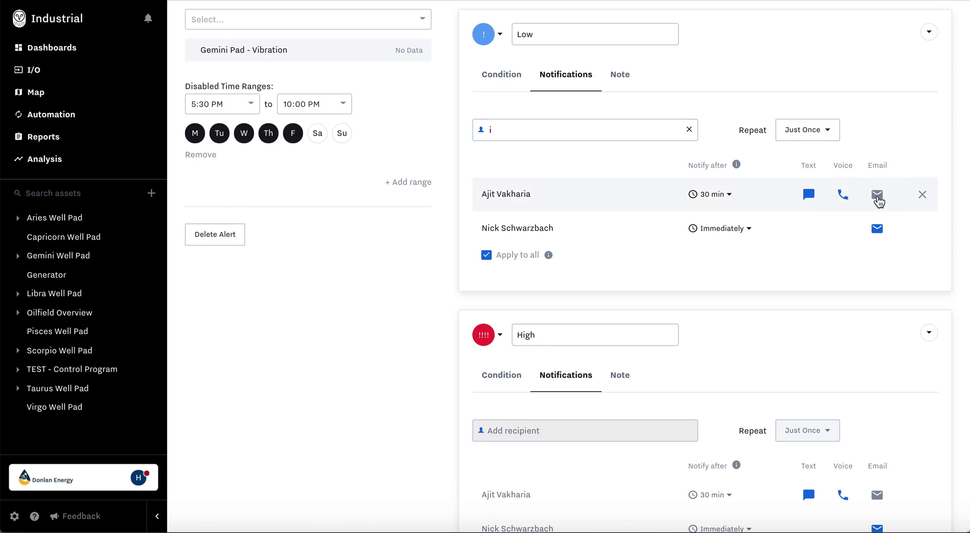
pyautogui.click(878, 198)
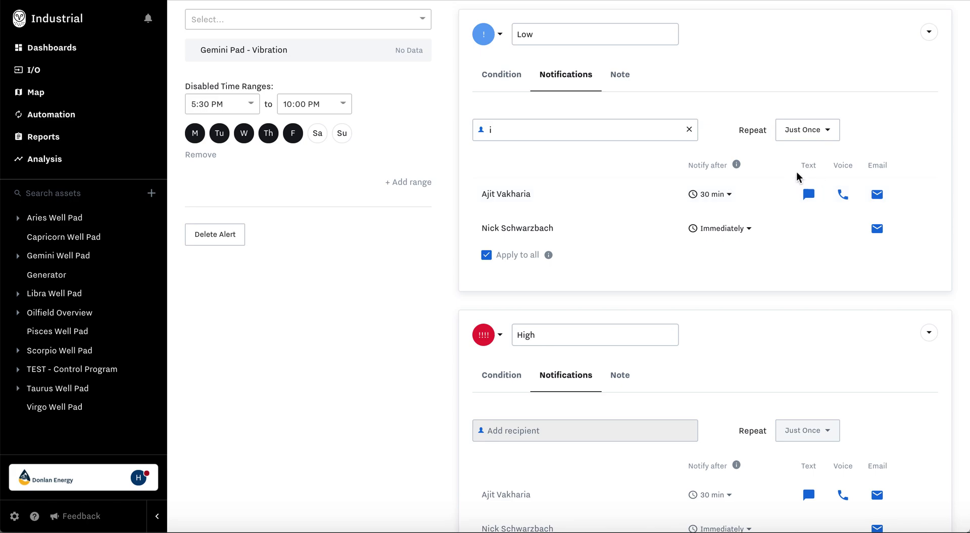
pyautogui.click(878, 199)
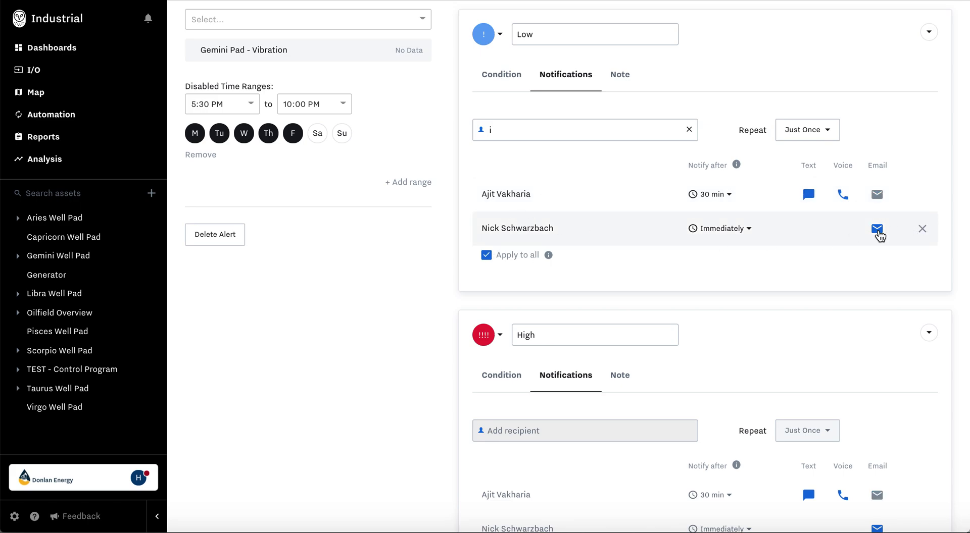
# Look over the remaining conditions of the Sensor Vibration alert and save the alert.
pyautogui.scroll(-8, 879, 236)
pyautogui.scroll(10, 879, 235)
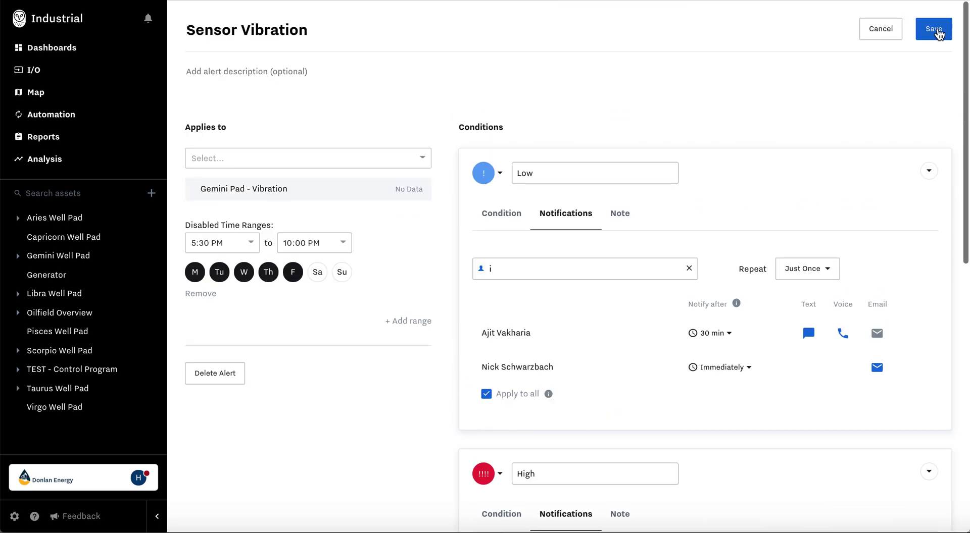
pyautogui.click(931, 28)
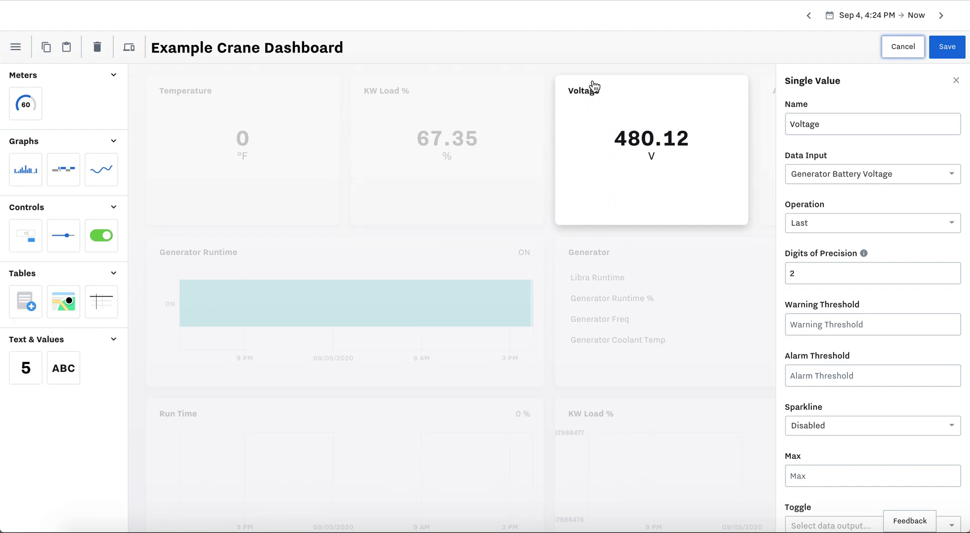
# Set the warning threshold of the Voltage single value component on the Example Crane Dashboard to 300.
pyautogui.click(826, 326)
pyautogui.write('300')
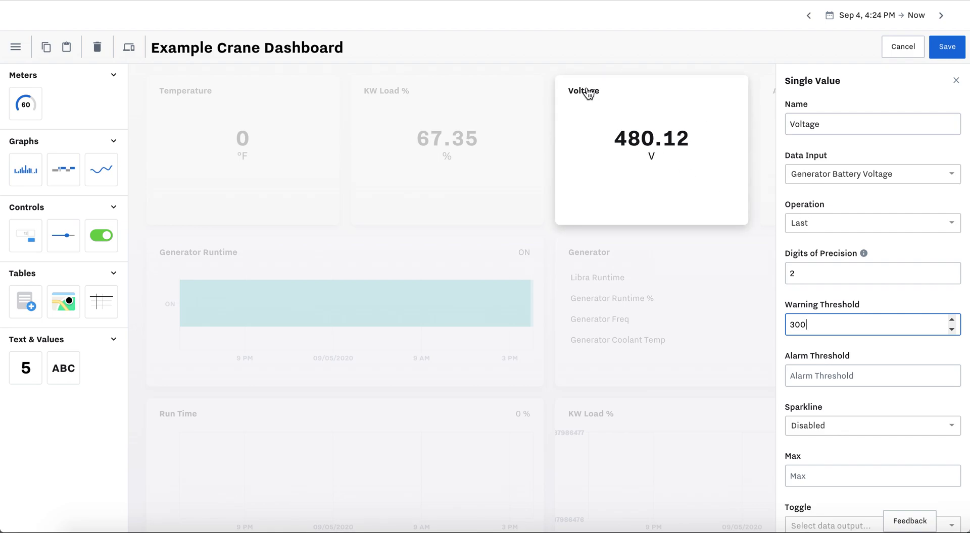
pyautogui.click(825, 319)
pyautogui.scroll(-1, 826, 319)
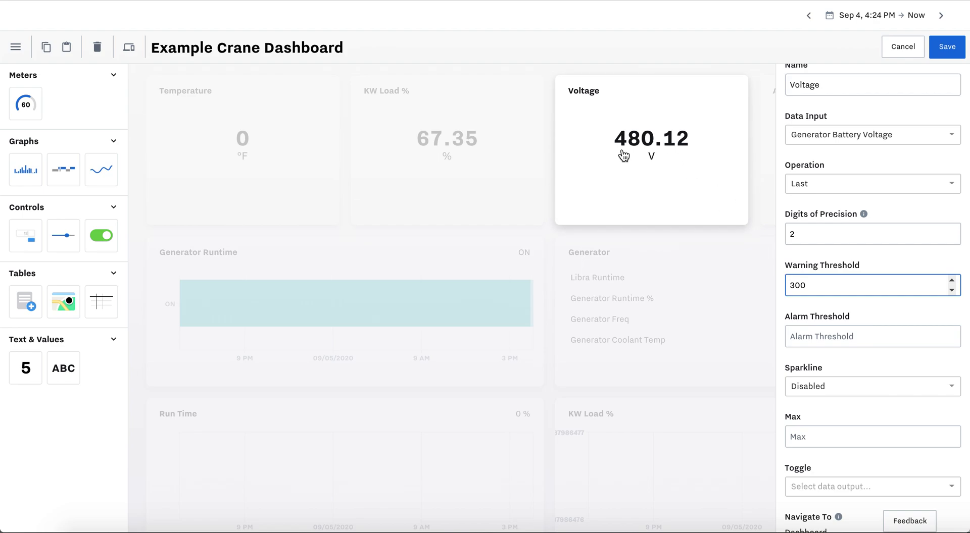
# Set the alarm threshold of the Voltage single value component to 400.
pyautogui.scroll(1, 820, 209)
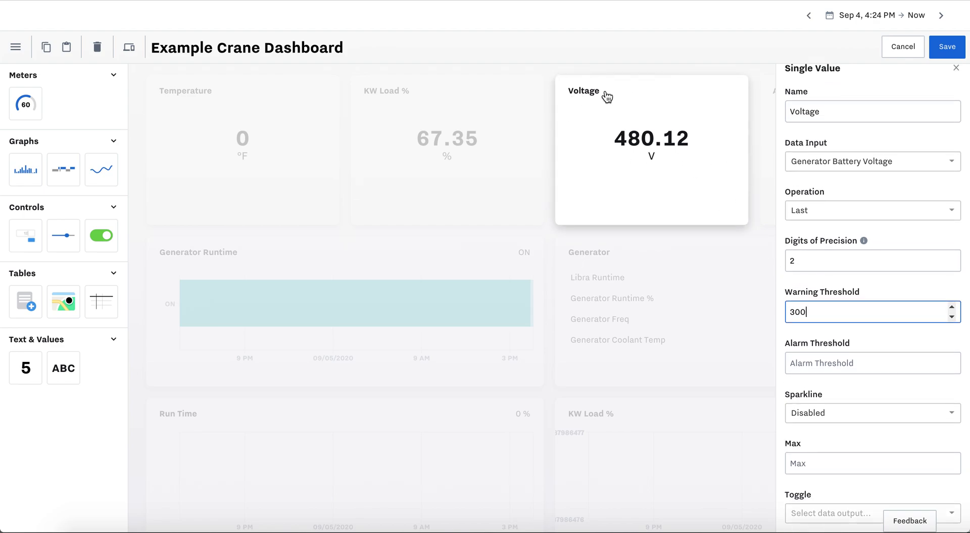
pyautogui.click(819, 364)
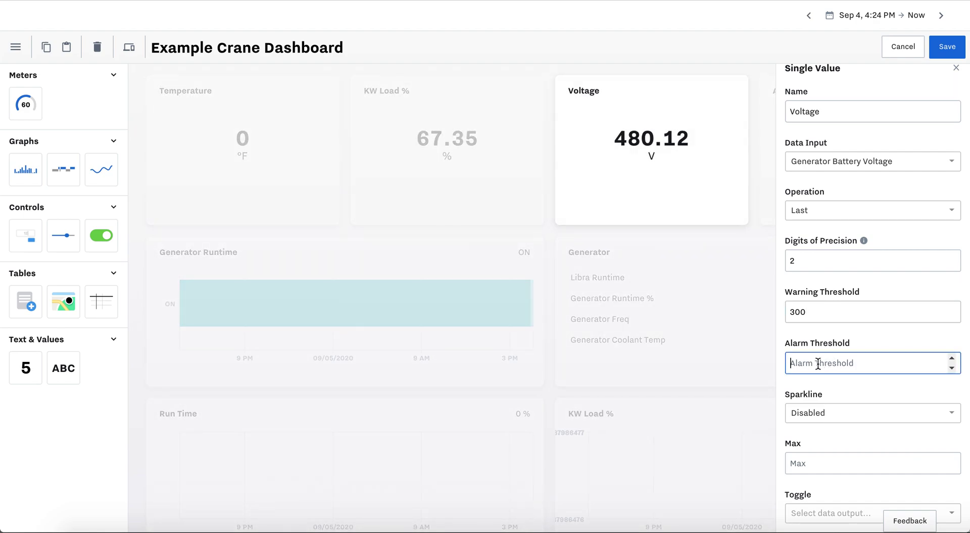
pyautogui.write('400')
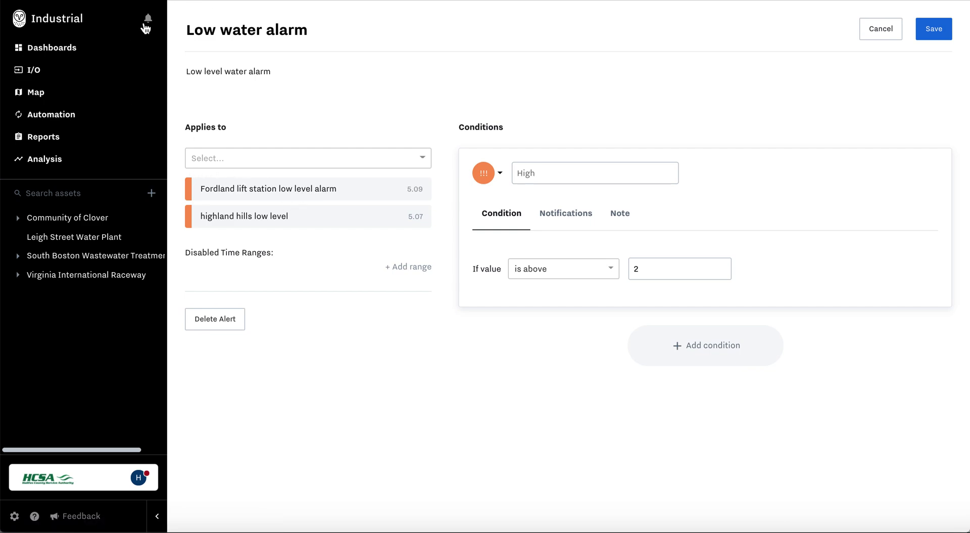
# Create a new KPI dashboard and name it "alarm".
pyautogui.click(95, 50)
pyautogui.click(920, 27)
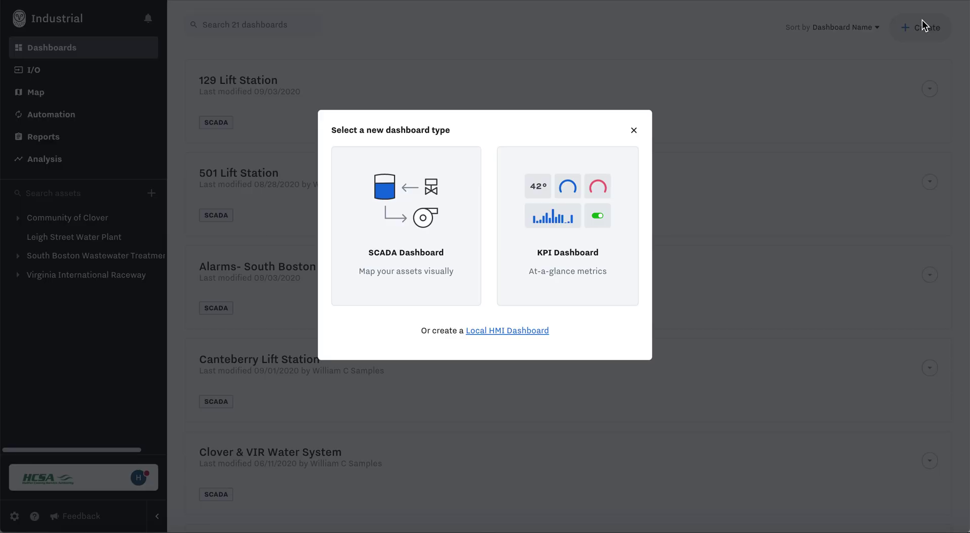
pyautogui.click(596, 245)
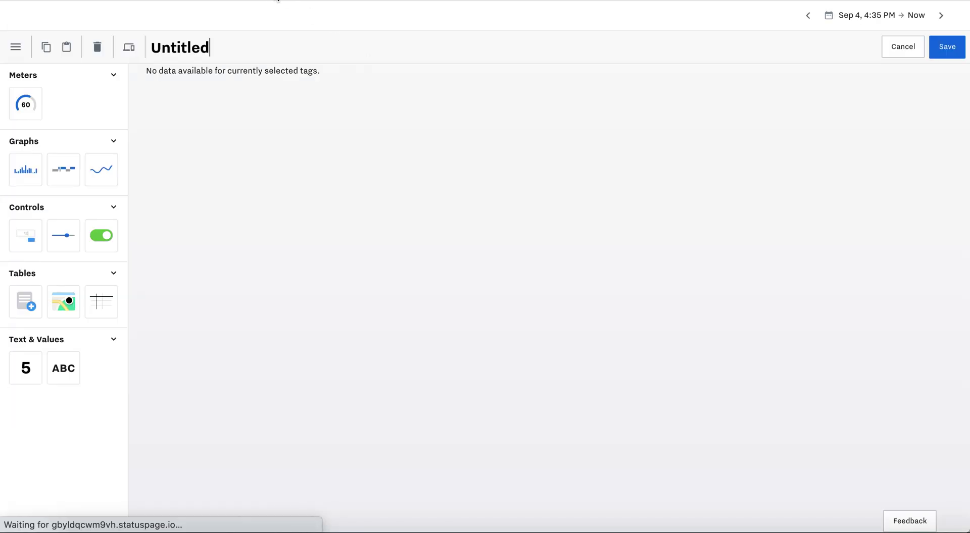
pyautogui.doubleClick(188, 47)
pyautogui.press('BackSpace')
pyautogui.write('alarm')
# Add an enlarged single value component named "low level" that reads the Fordland lift station low level alarm data input.
pyautogui.moveTo(25, 367); pyautogui.dragTo(240, 135)
pyautogui.click(875, 210)
pyautogui.write('low level')
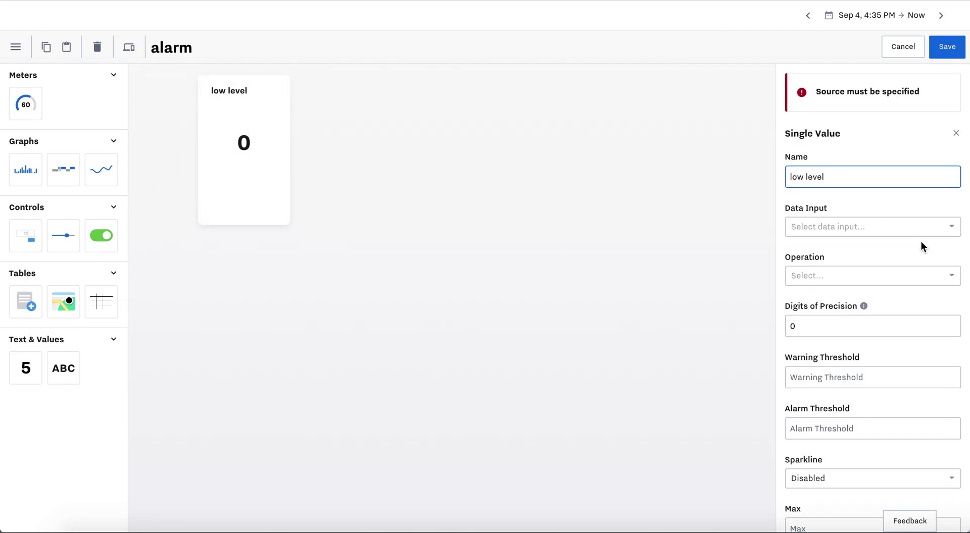
pyautogui.click(885, 222)
pyautogui.write('low level')
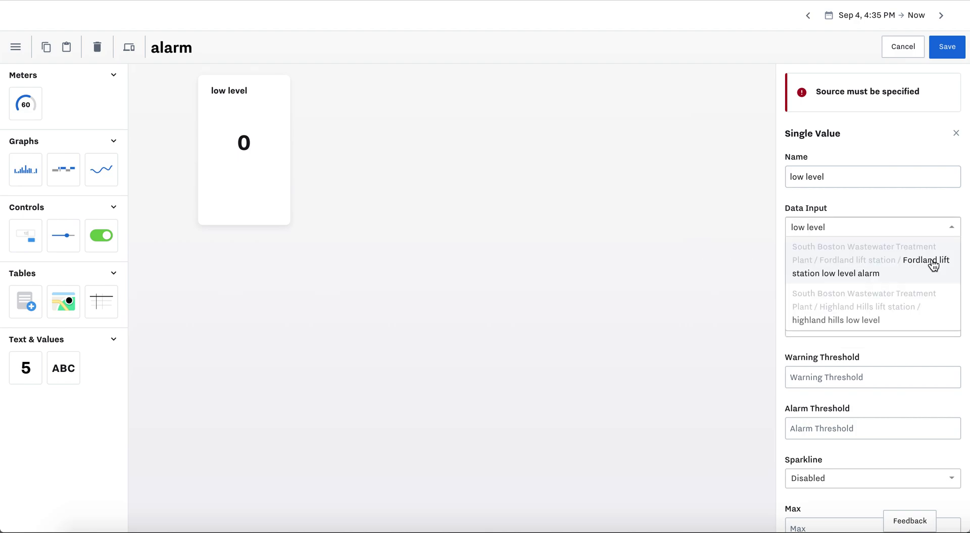
pyautogui.click(896, 275)
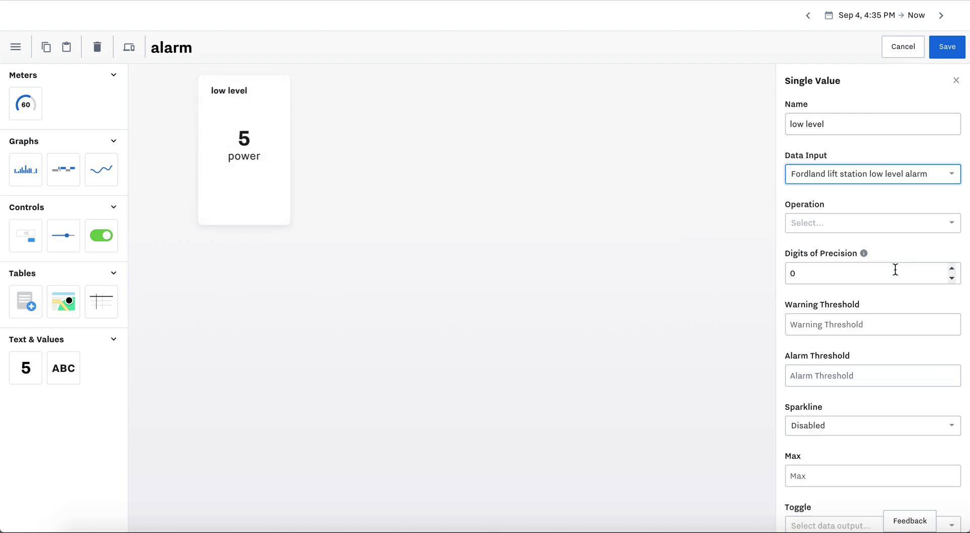
pyautogui.moveTo(288, 223); pyautogui.dragTo(404, 293)
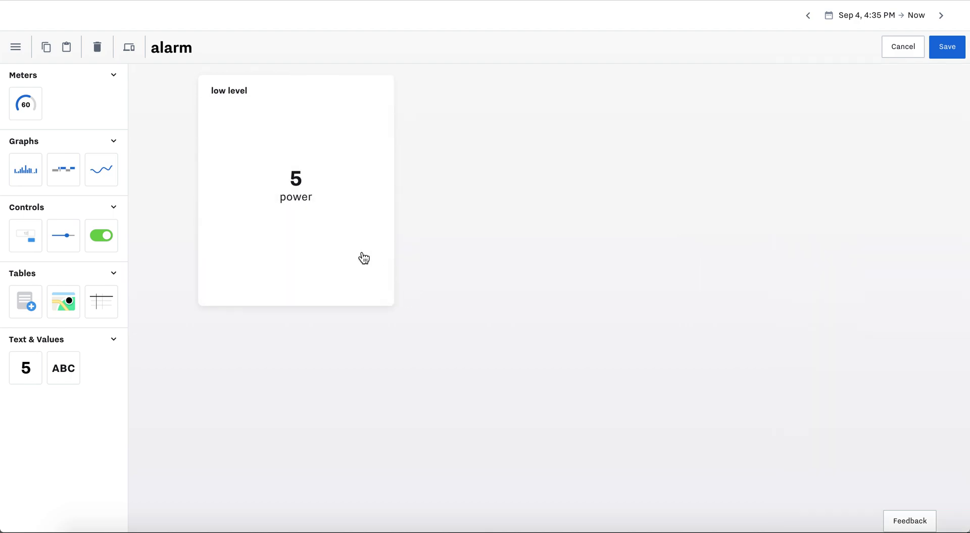
# Set the low level component's warning threshold to 3 and its alarm threshold to 4.
pyautogui.click(231, 98)
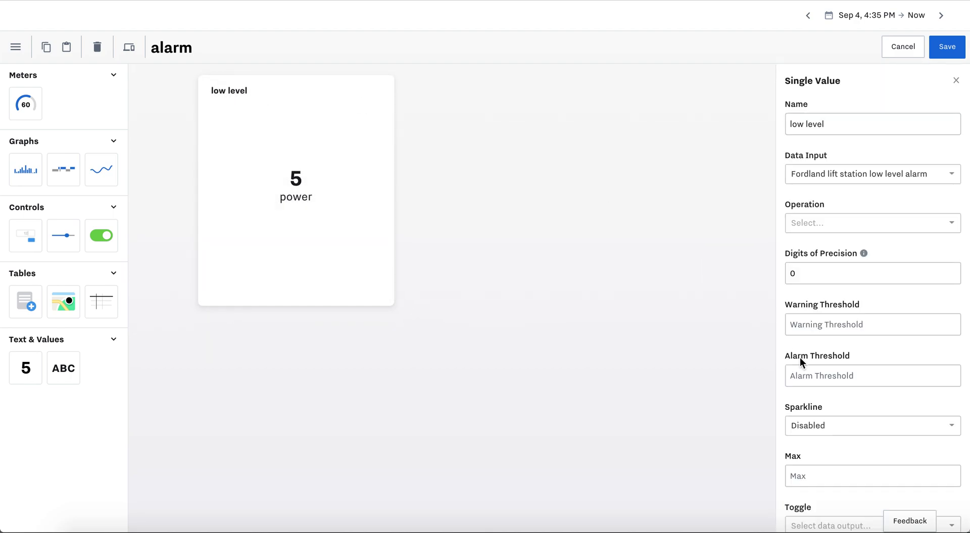
pyautogui.click(823, 325)
pyautogui.write('4')
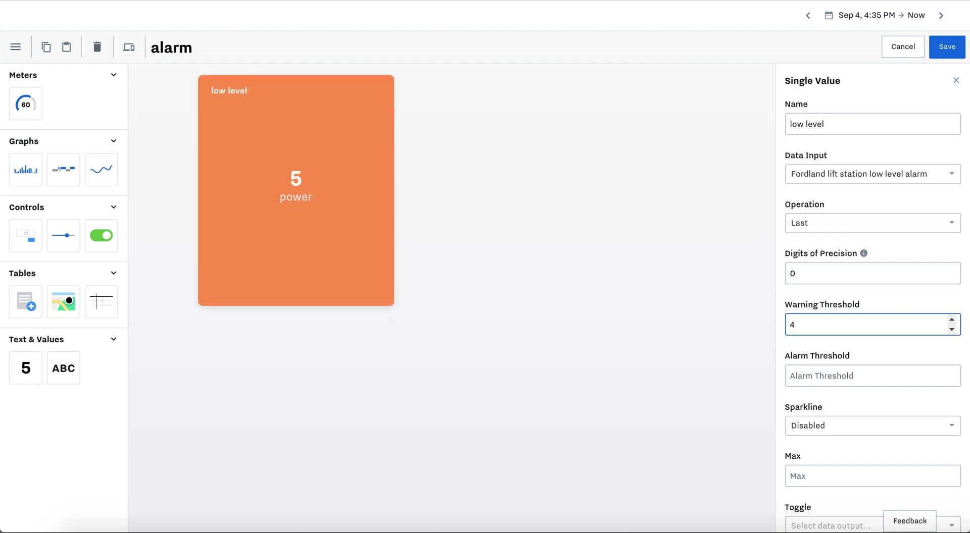
pyautogui.press('BackSpace')
pyautogui.write('3')
pyautogui.click(829, 375)
pyautogui.write('4')
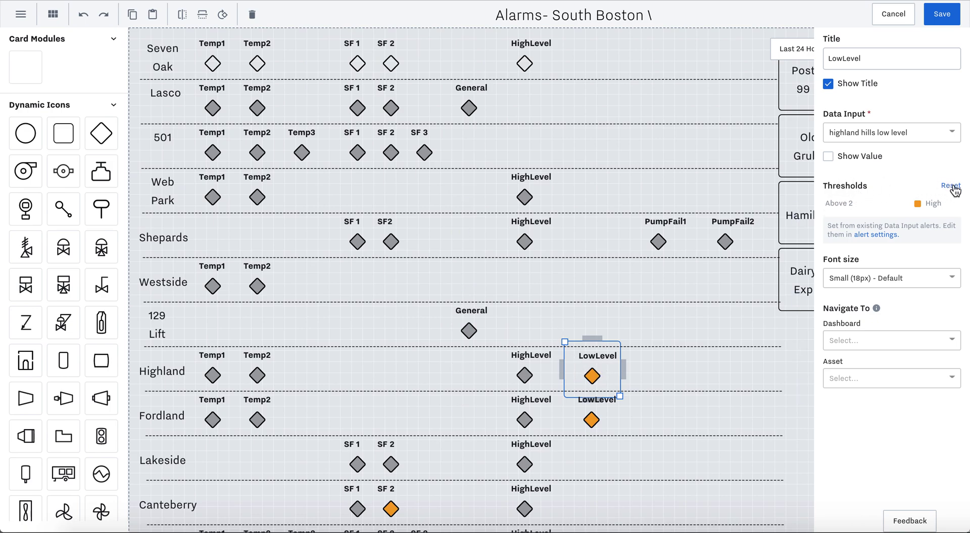
# Reset the thresholds of Highland's LowLevel icon on the Alarms- South Boston dashboard and reapply them from the existing Low water alarm.
pyautogui.click(953, 187)
pyautogui.click(878, 205)
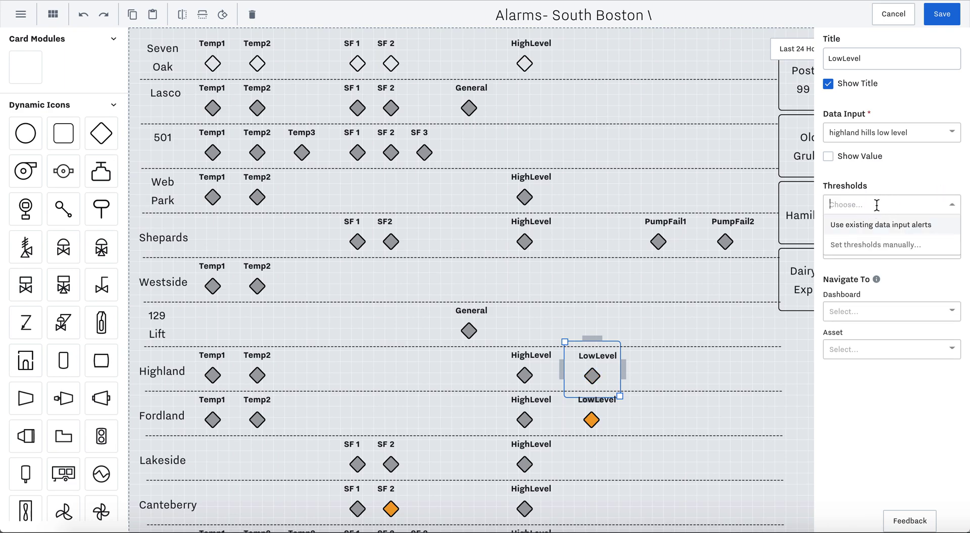
pyautogui.click(882, 231)
pyautogui.click(883, 222)
pyautogui.write('l')
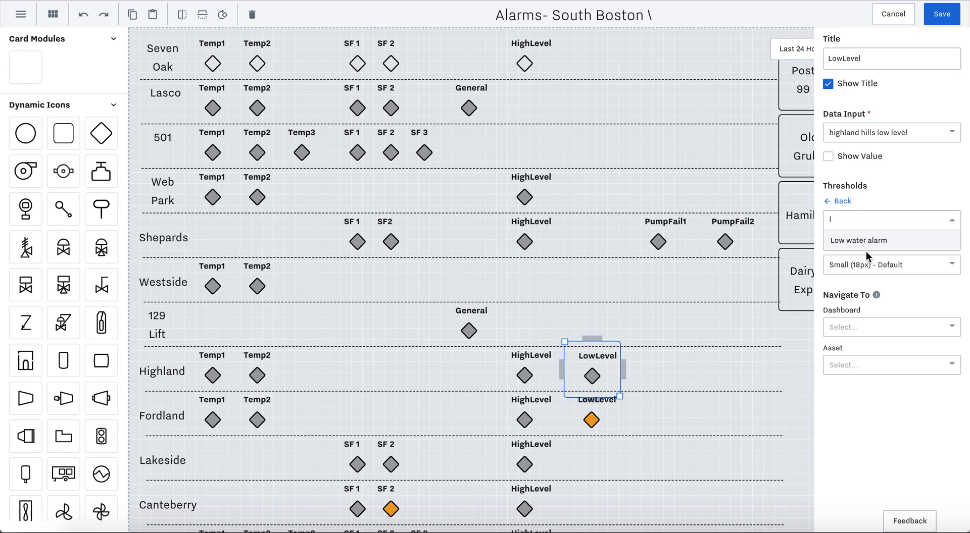
pyautogui.click(871, 241)
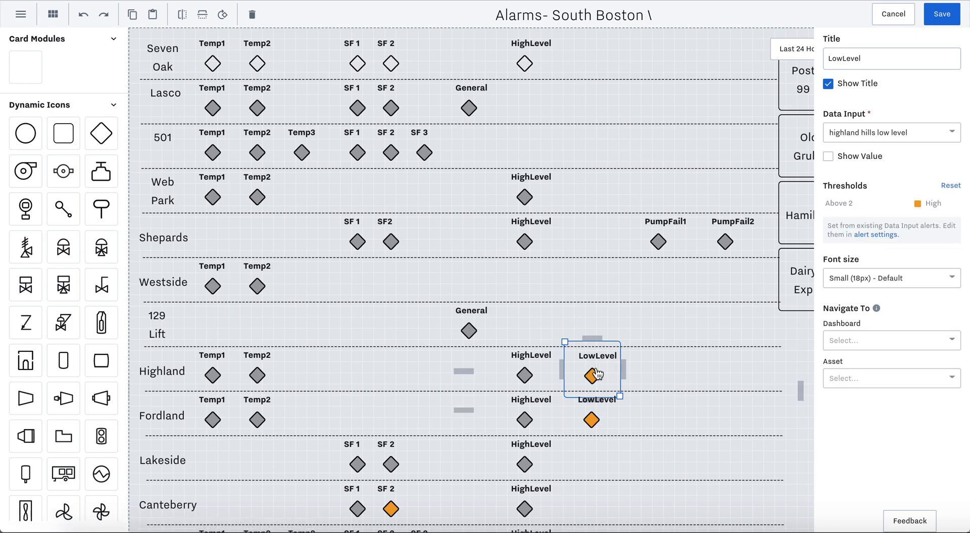
# Try manual thresholds of 0 as Neutral and 2 as Medium on Highland's LowLevel icon, then cancel the dashboard edits.
pyautogui.click(952, 185)
pyautogui.click(861, 204)
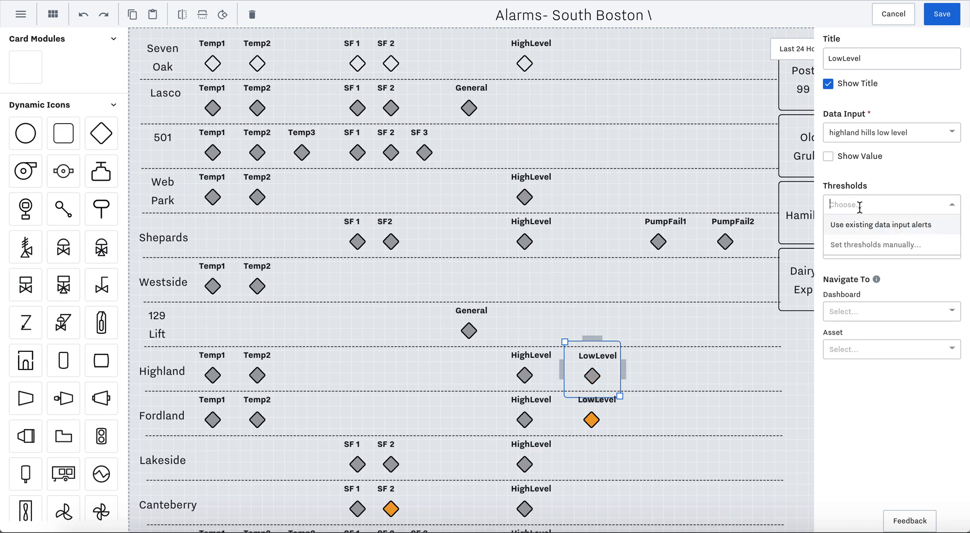
pyautogui.click(863, 246)
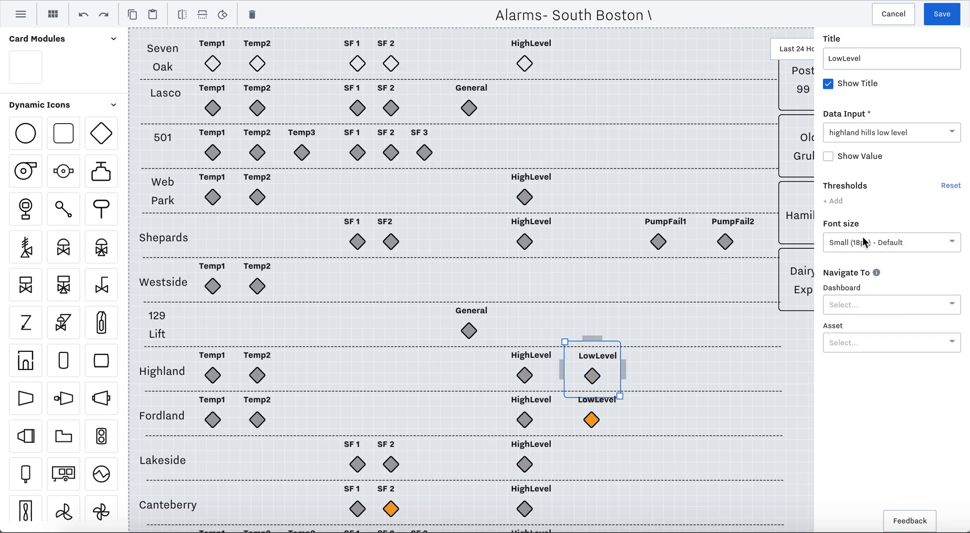
pyautogui.click(835, 202)
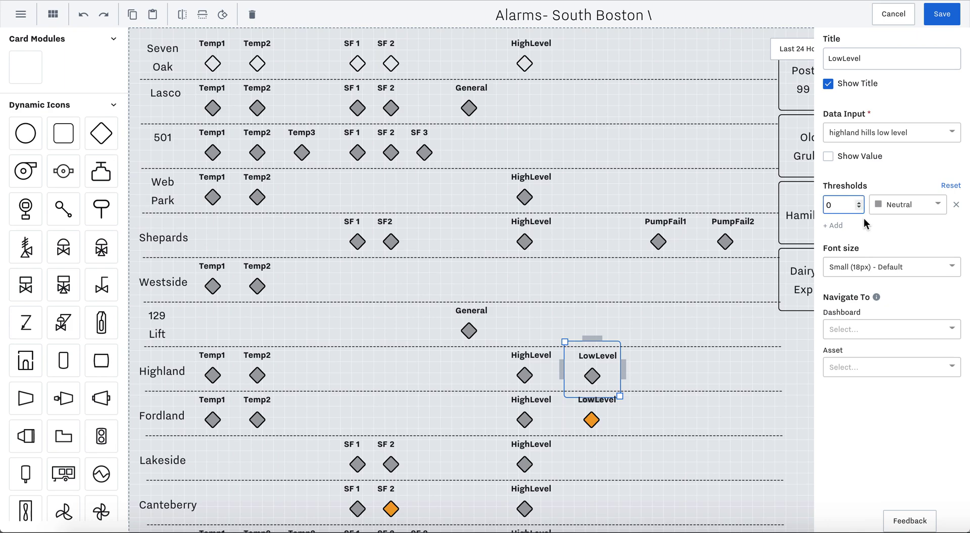
pyautogui.click(833, 226)
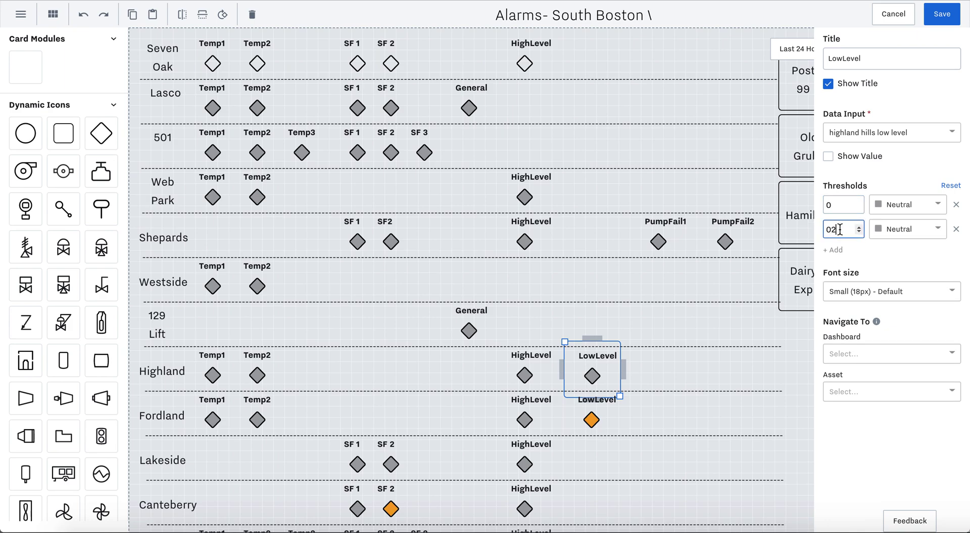
pyautogui.write('2')
pyautogui.click(877, 230)
pyautogui.click(905, 273)
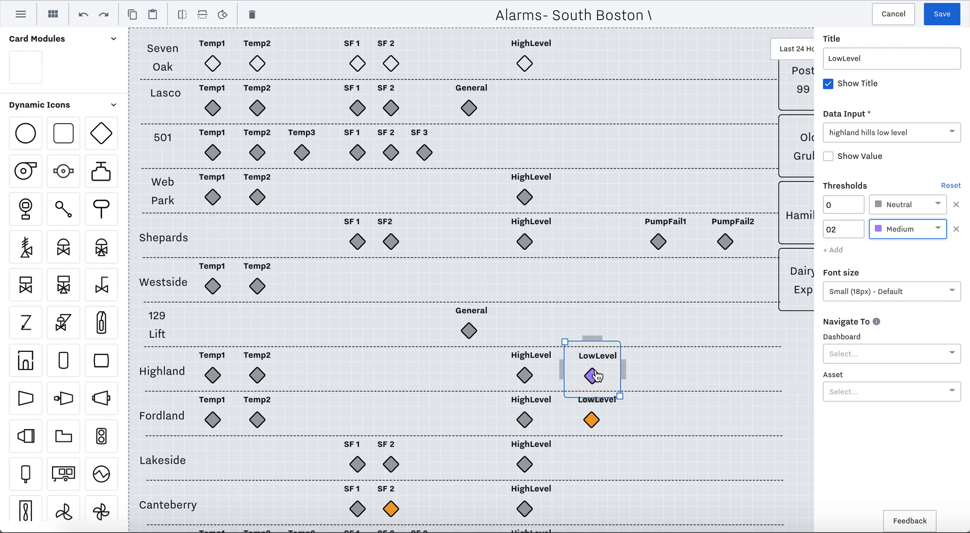
pyautogui.click(890, 15)
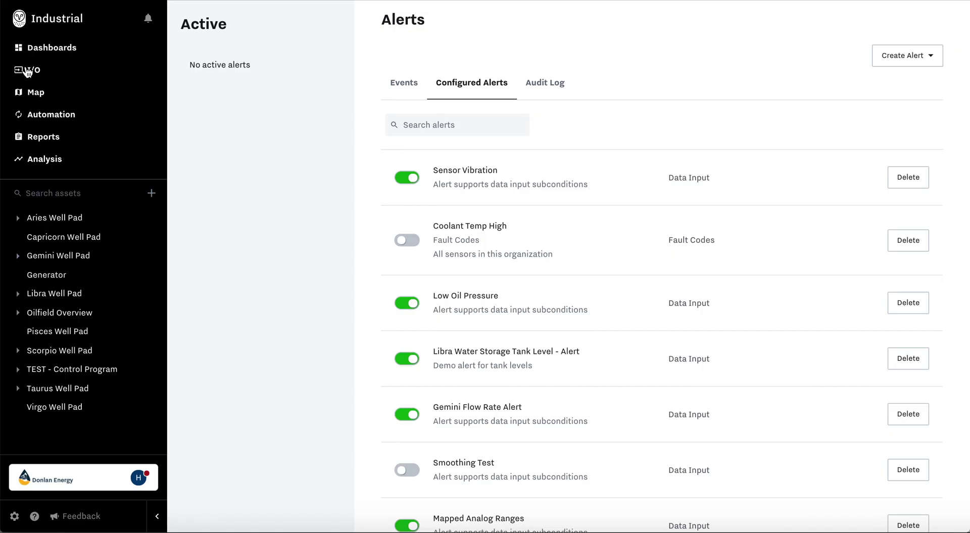
# From the map page, expand Gemini Well Pad in the asset list and view the alert activity of Gemini Dehydrator.
pyautogui.click(36, 94)
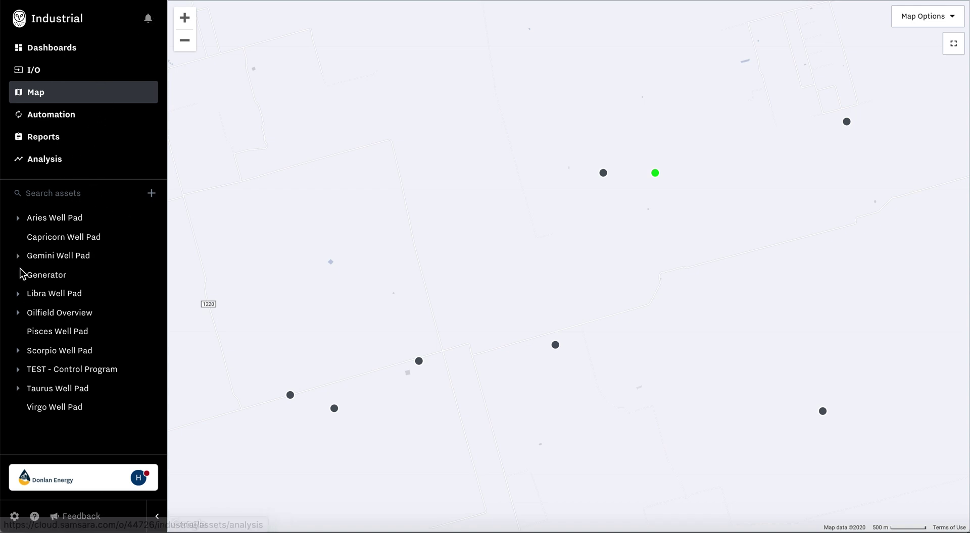
pyautogui.click(69, 193)
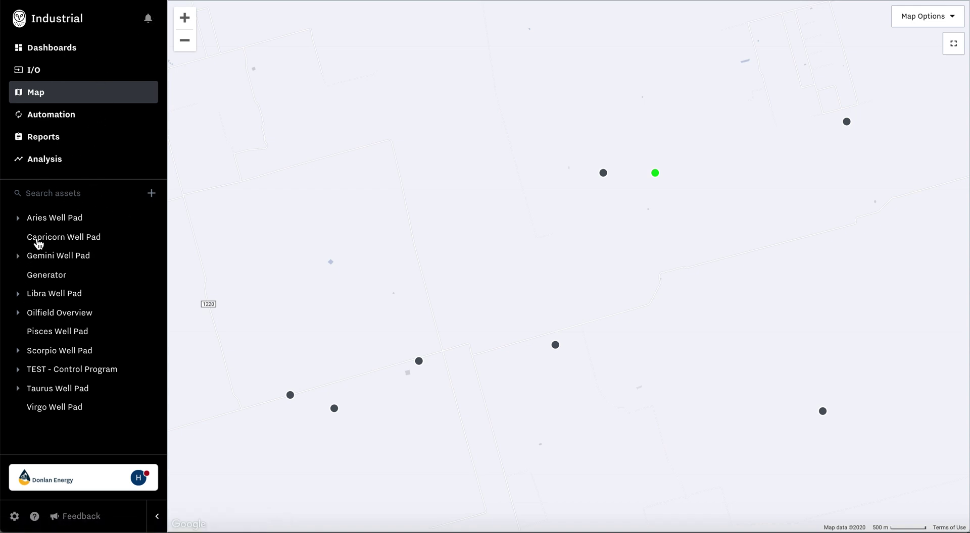
pyautogui.click(18, 259)
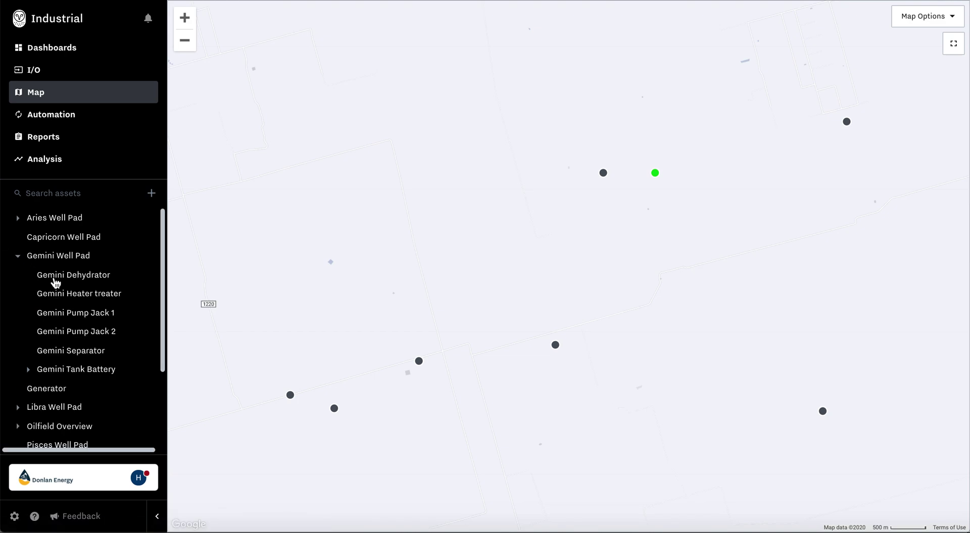
pyautogui.click(54, 280)
pyautogui.click(346, 63)
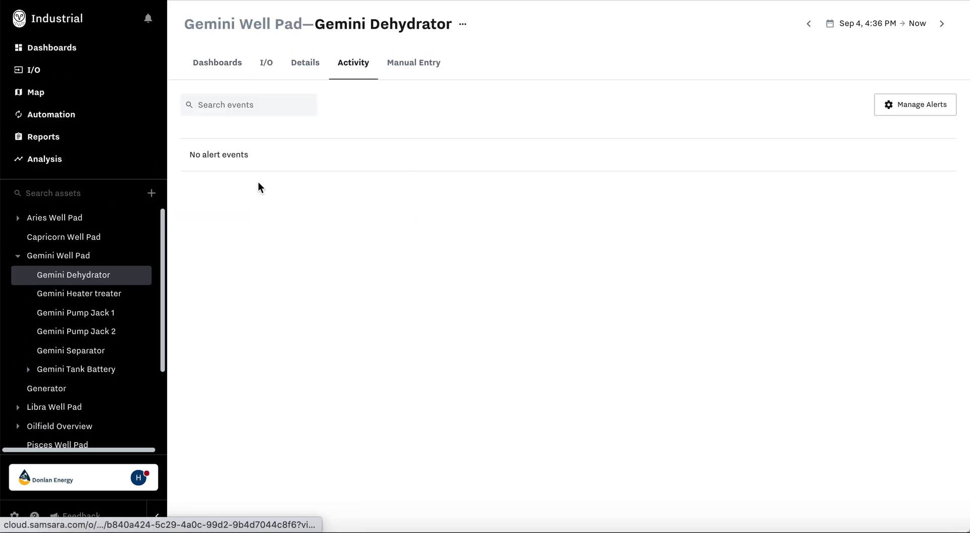